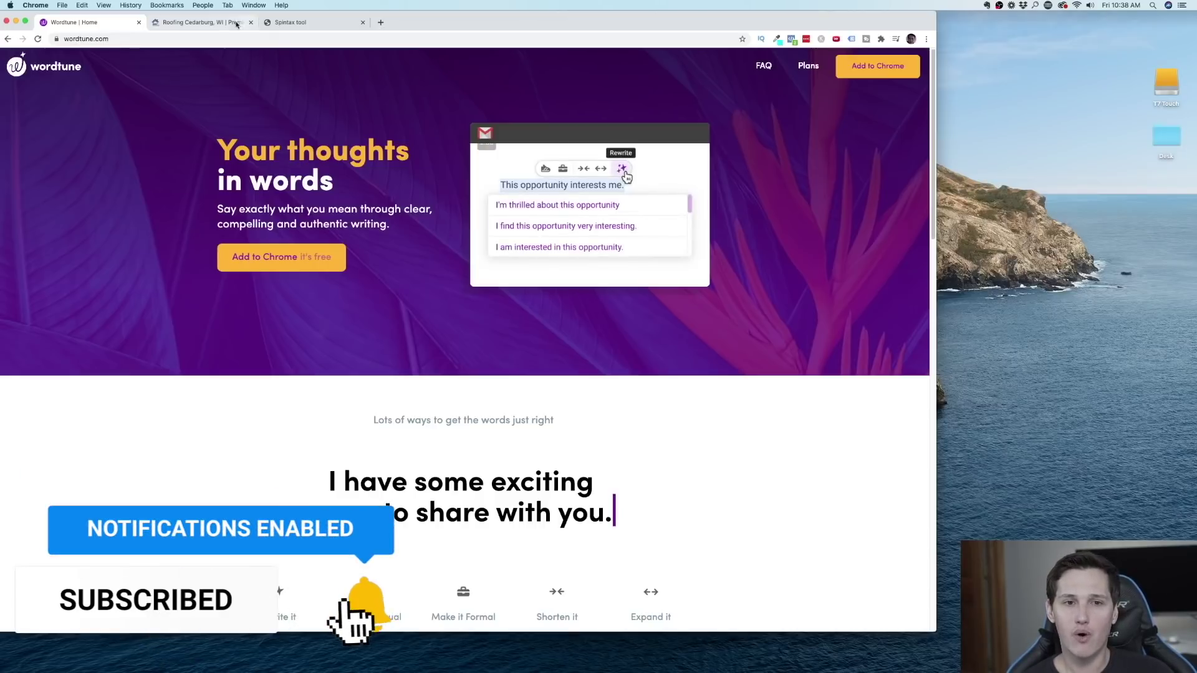
- Switch to the Roofing Cedarburg website tab and browse its home page down to the Residential Roofing menu
left_click(201, 22)
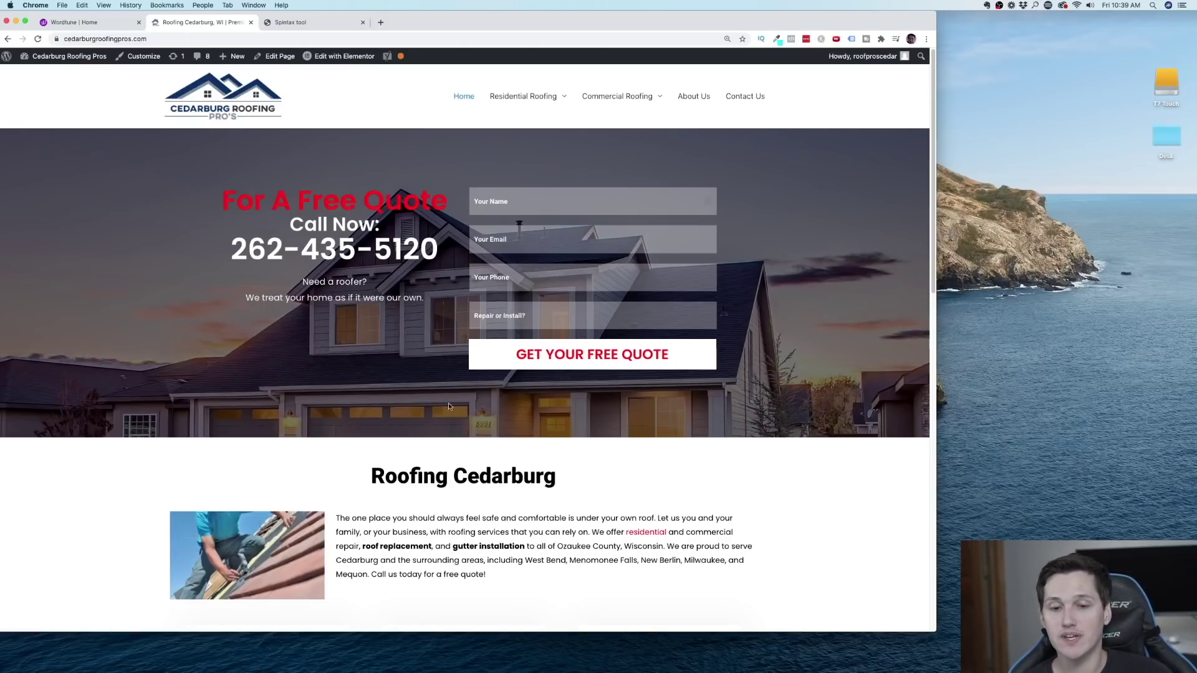
scroll(390, 347, "down", 3)
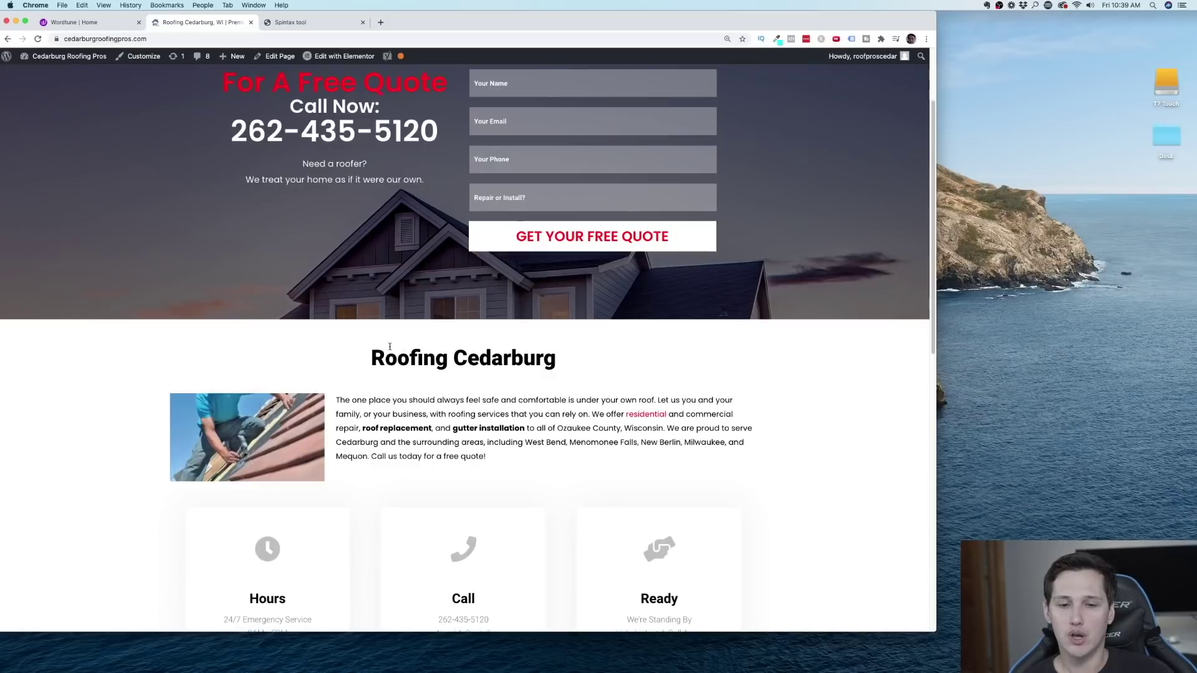
scroll(390, 346, "down", 10)
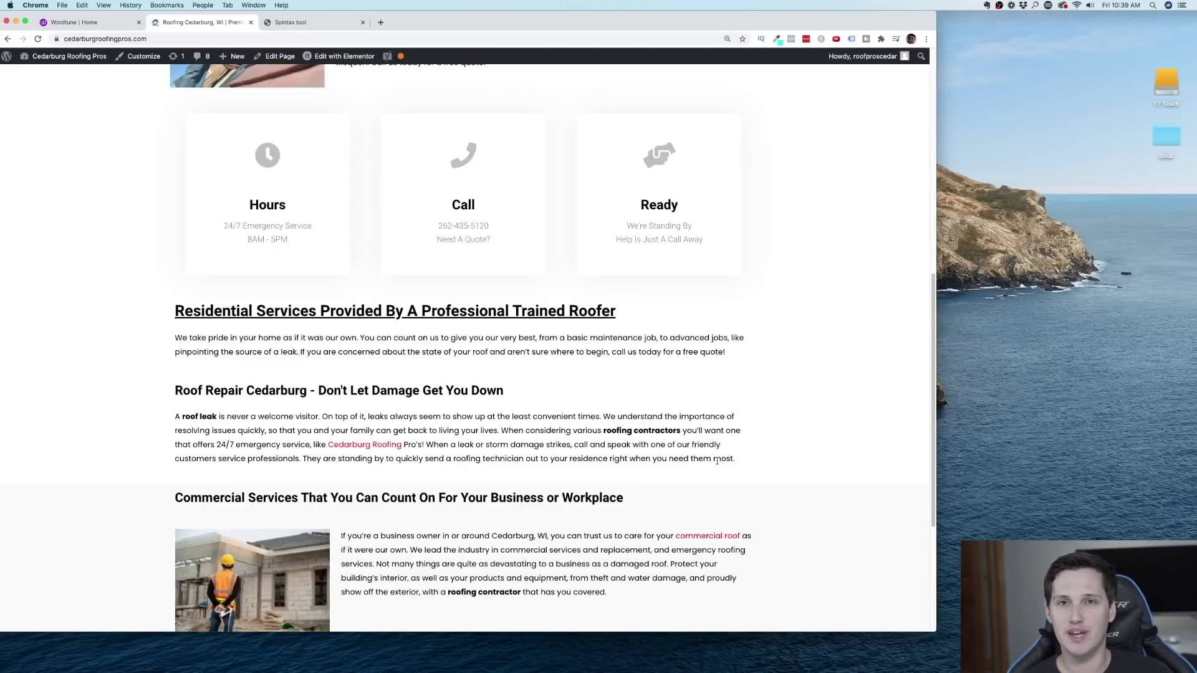
scroll(709, 516, "up", 15)
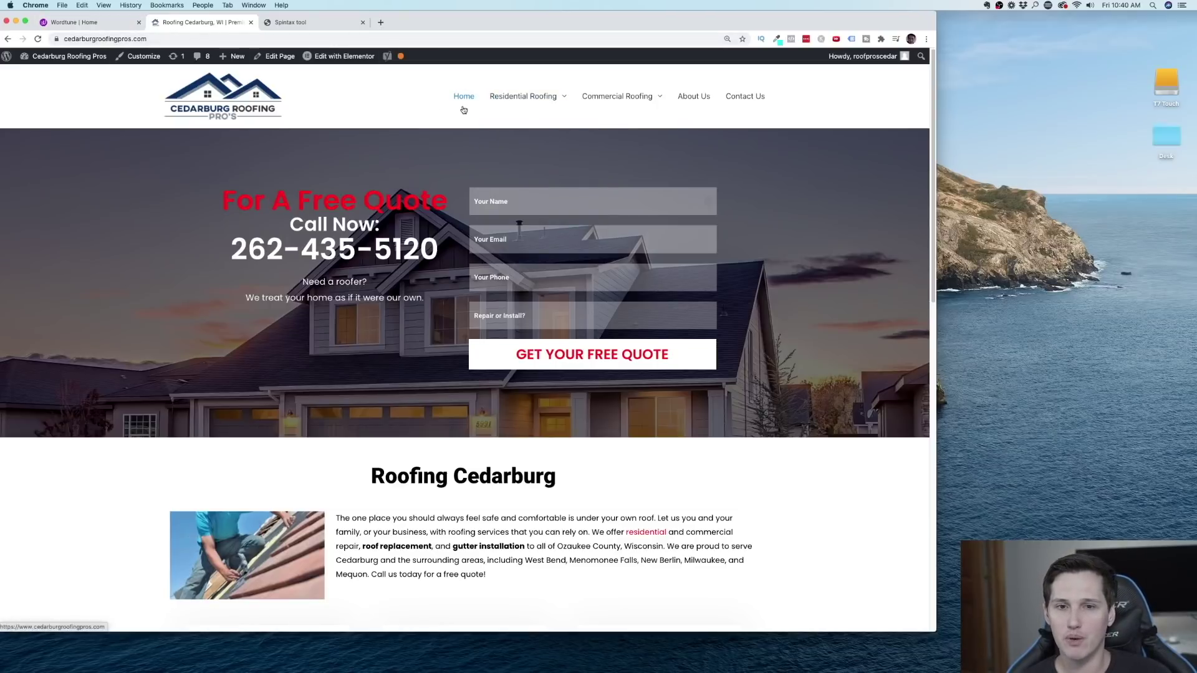
mouse_move(504, 106)
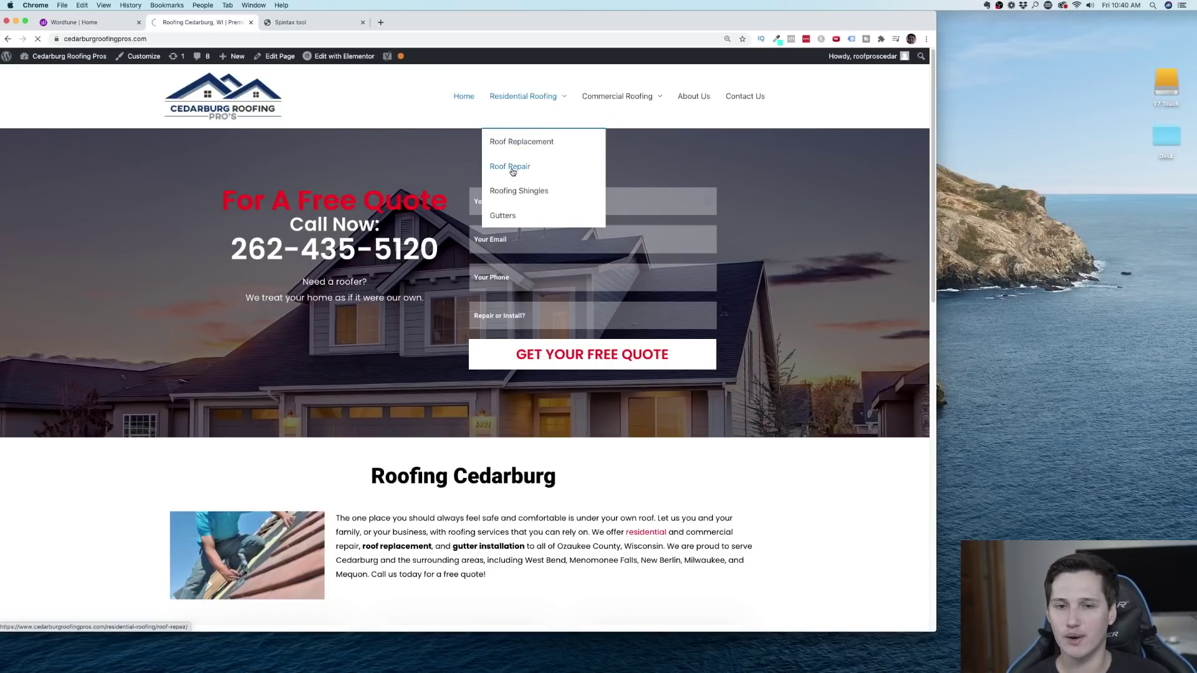
- Open Roof Repair under Residential Roofing and launch it with Edit with Elementor
left_click(511, 169)
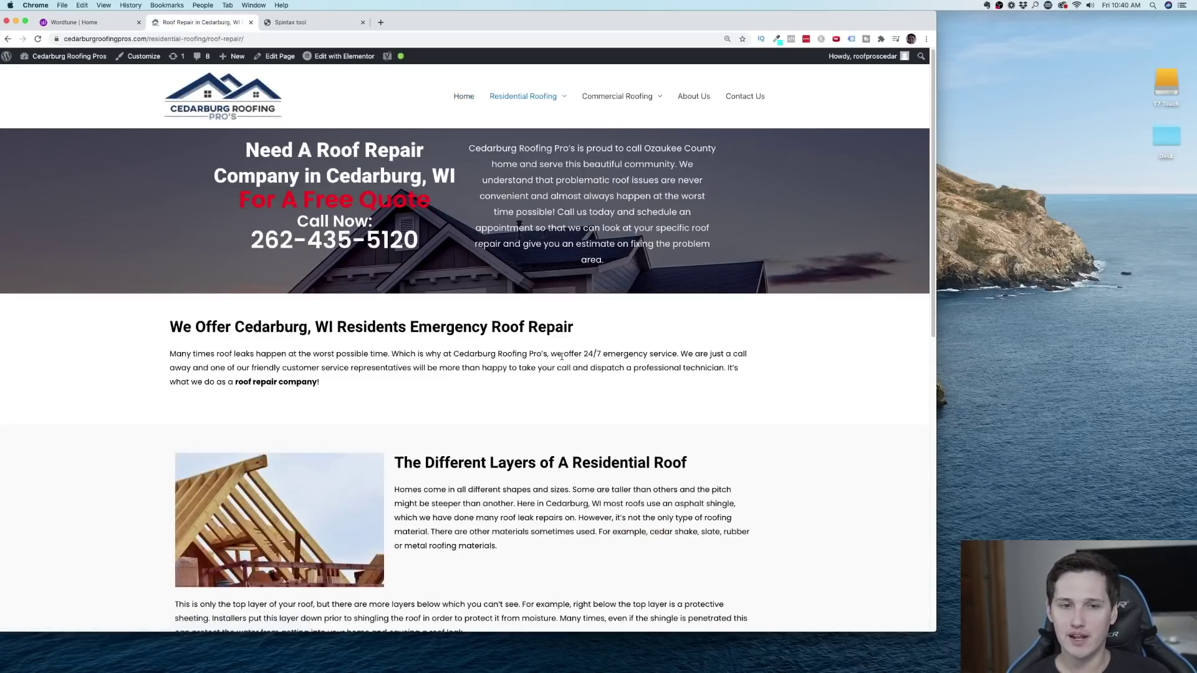
left_click(351, 57)
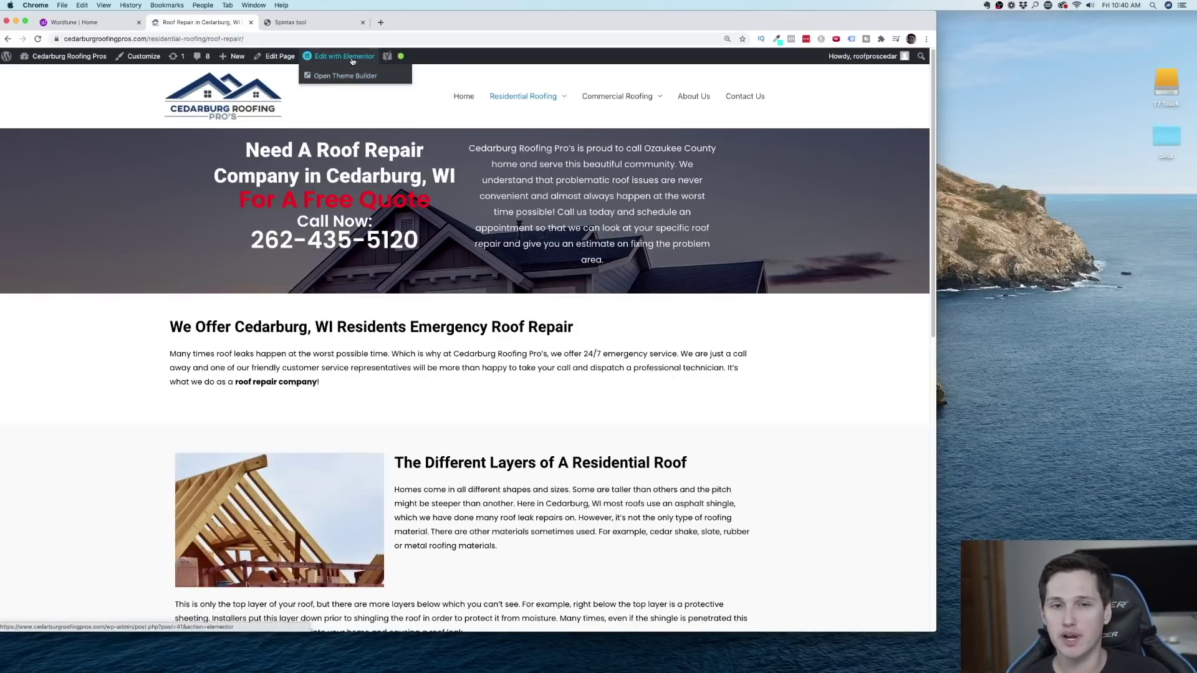
left_click(352, 57)
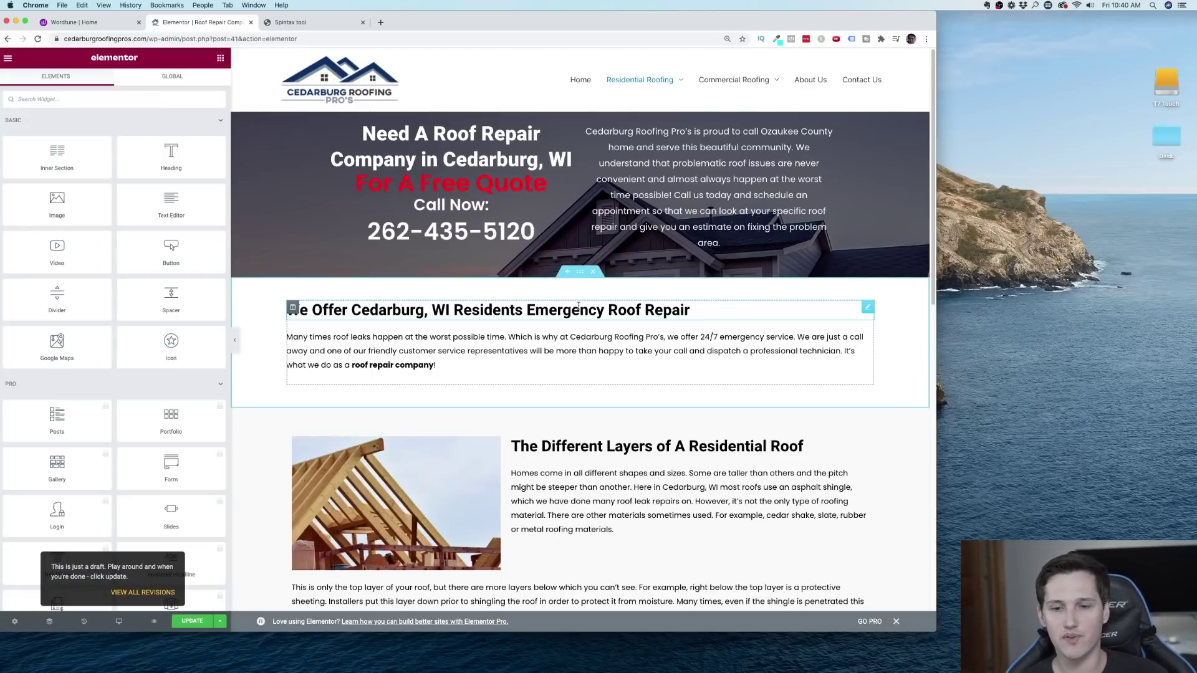
- Open Edit Heading for 'We Offer Cedarburg, WI Residents Emergency Roof Repair', zoom to 200%, and select its title
left_click_drag(690, 309, 287, 310)
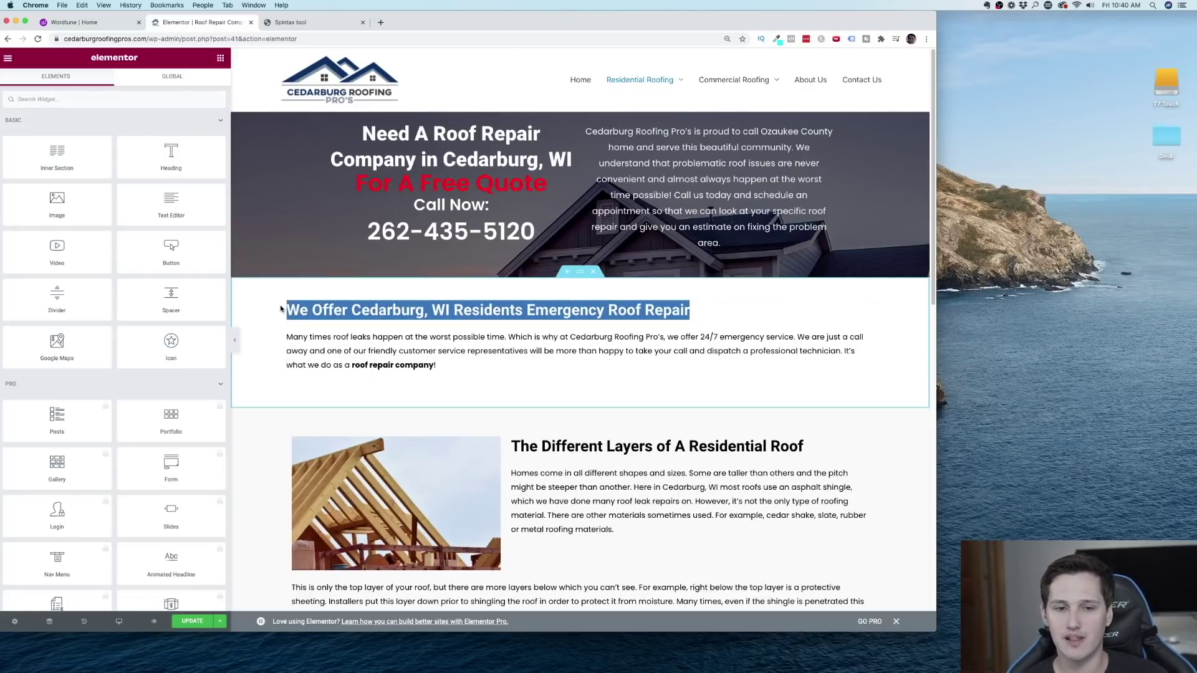
left_click(615, 310)
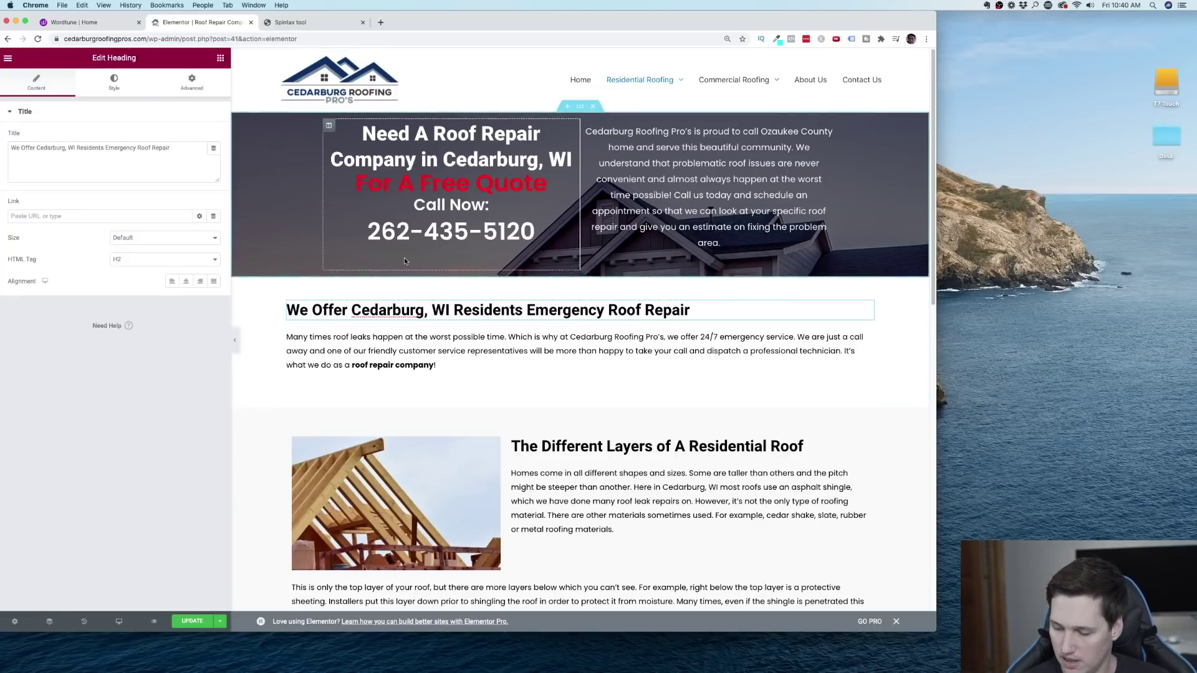
key("super+equal")
key("super+equal")
key("super+equal")
key("super+equal")
key("super+equal")
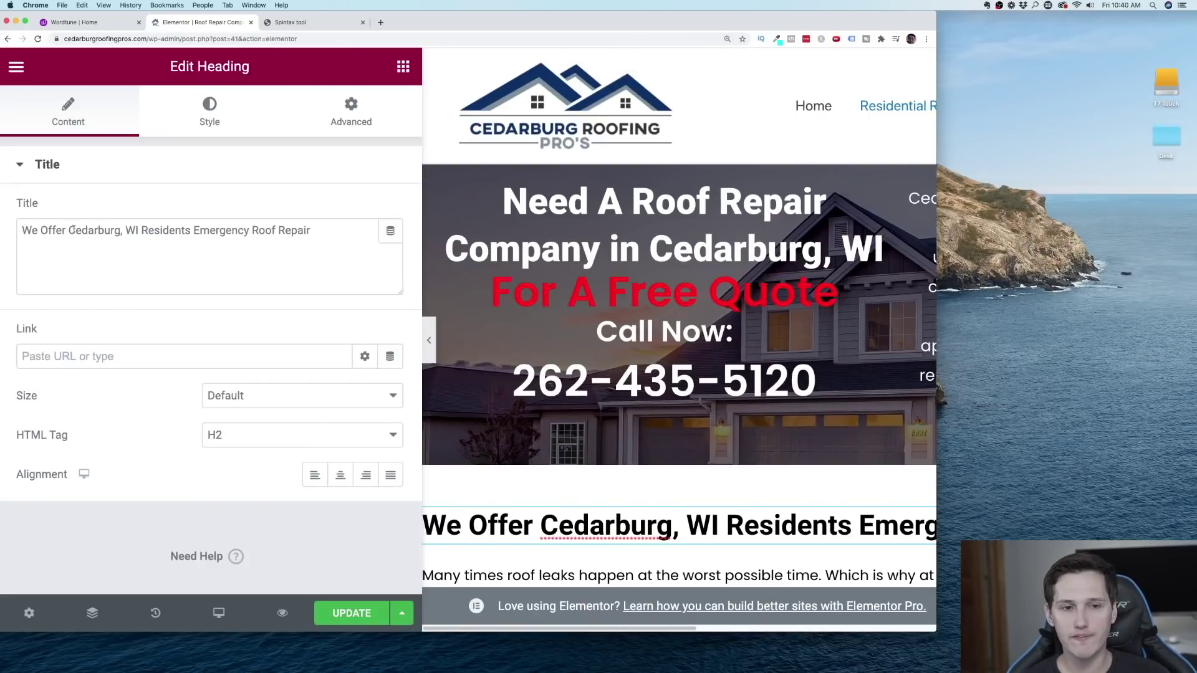
left_click_drag(310, 231, 20, 231)
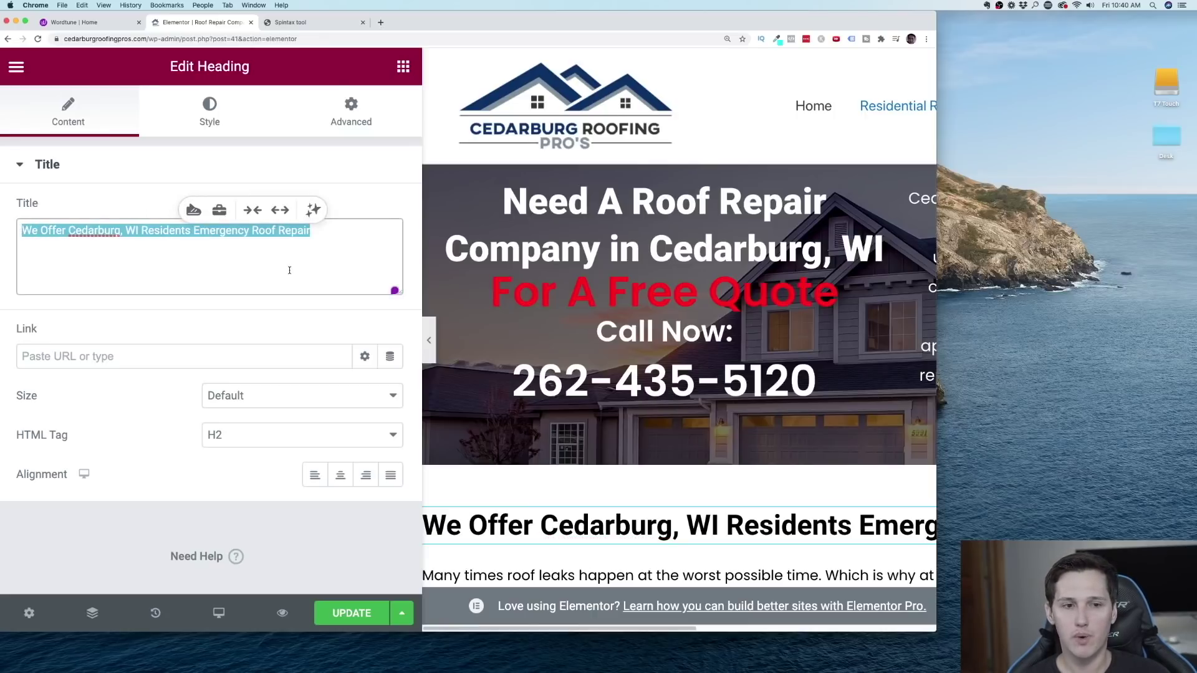
left_click(313, 210)
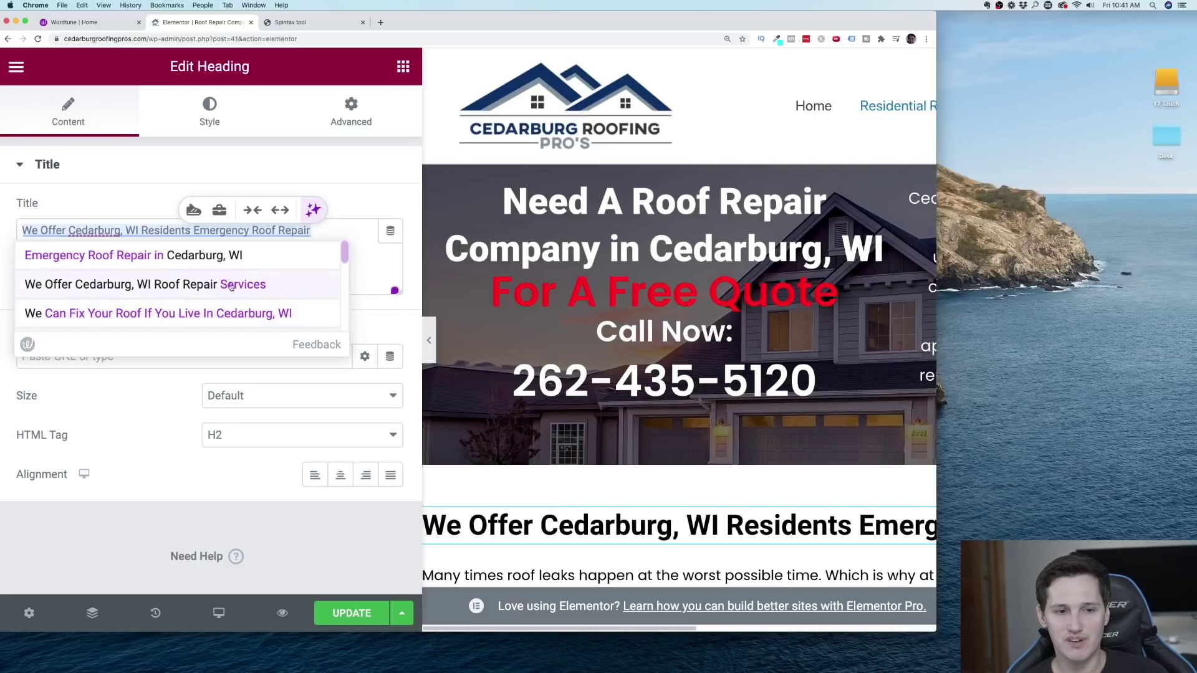
scroll(70, 308, "down", 1)
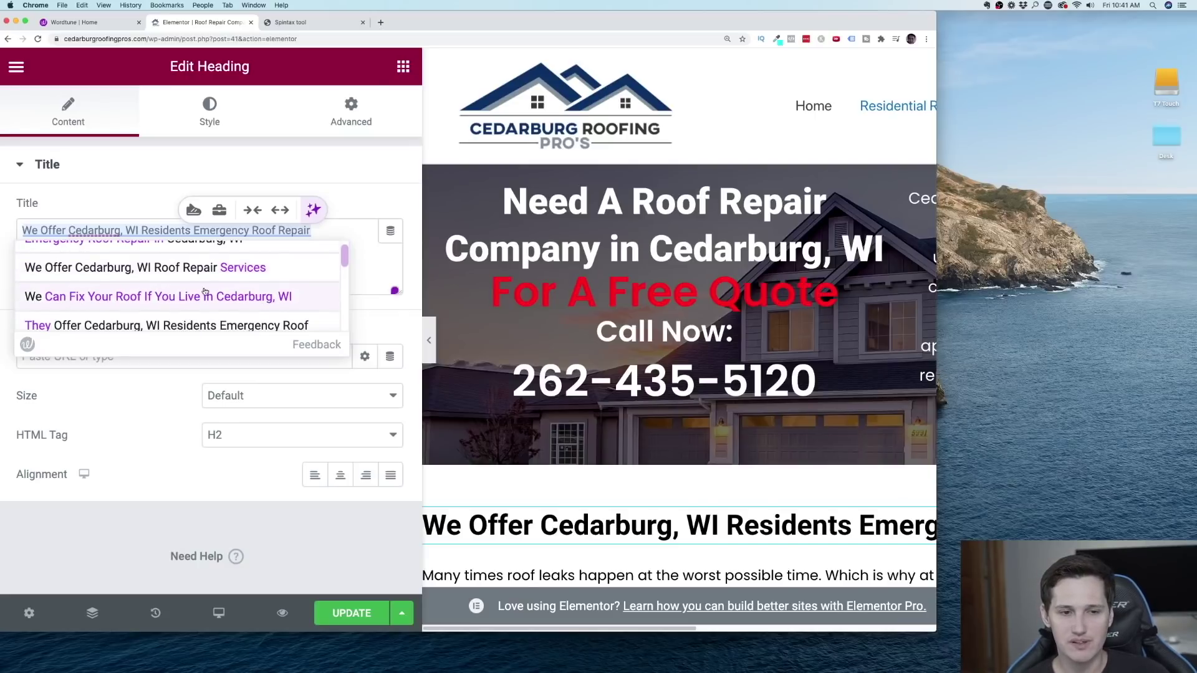
scroll(200, 291, "down", 2)
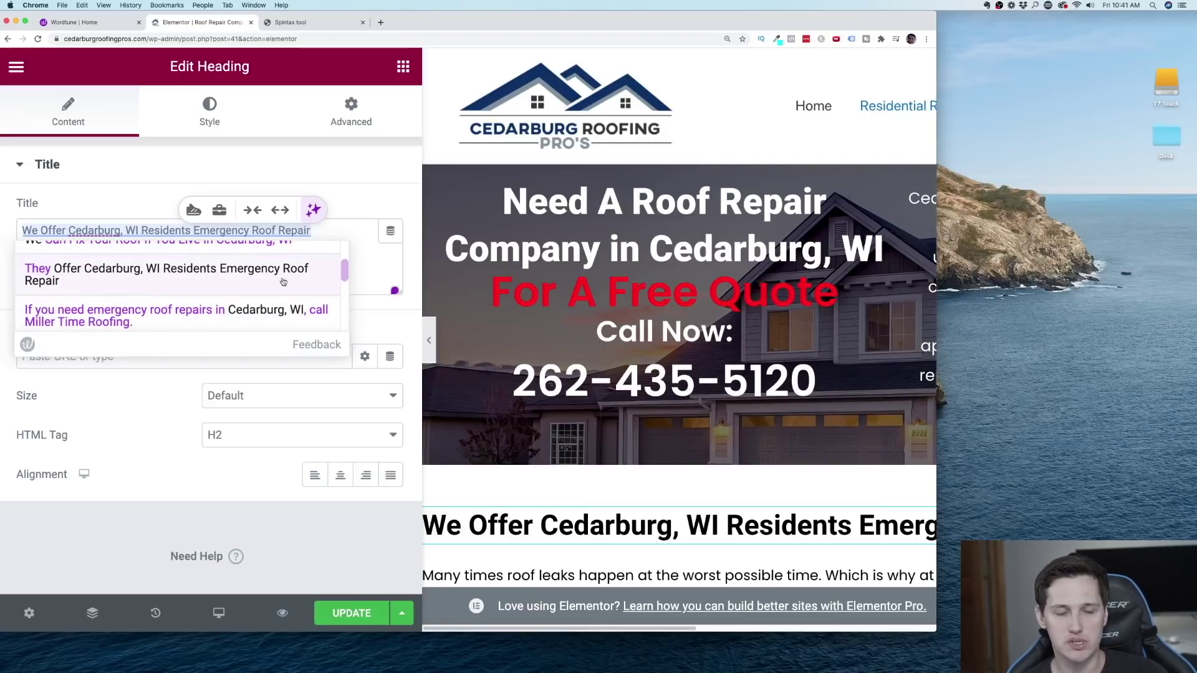
scroll(119, 309, "down", 1)
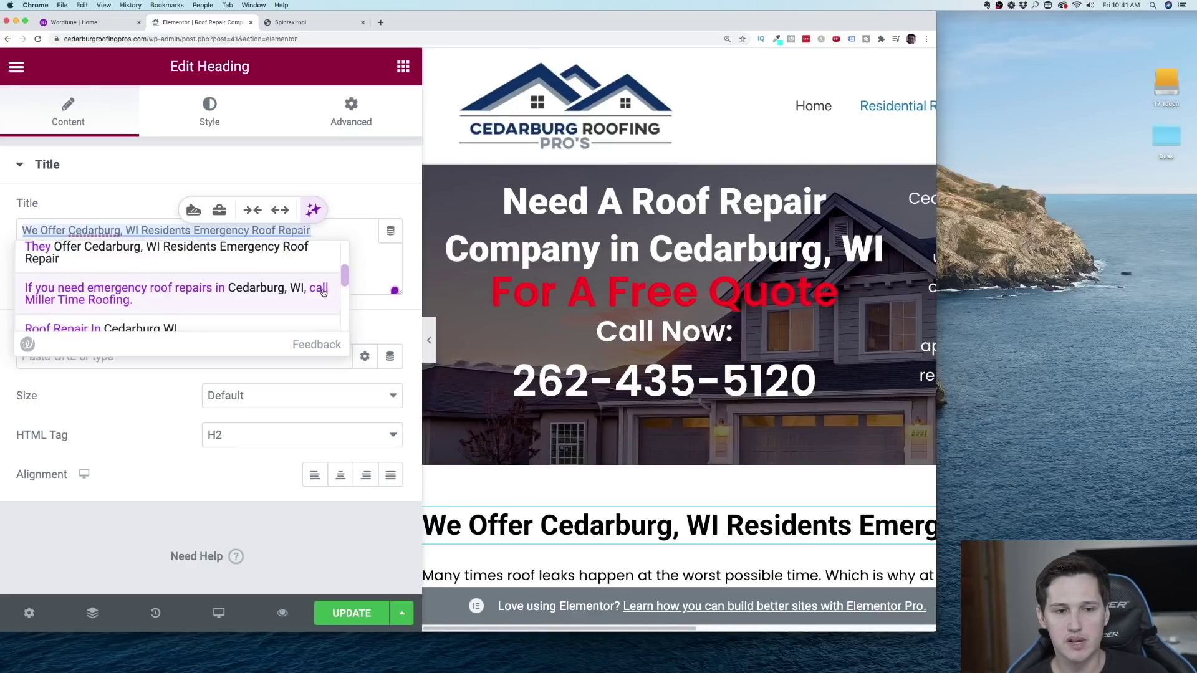
scroll(150, 308, "down", 1)
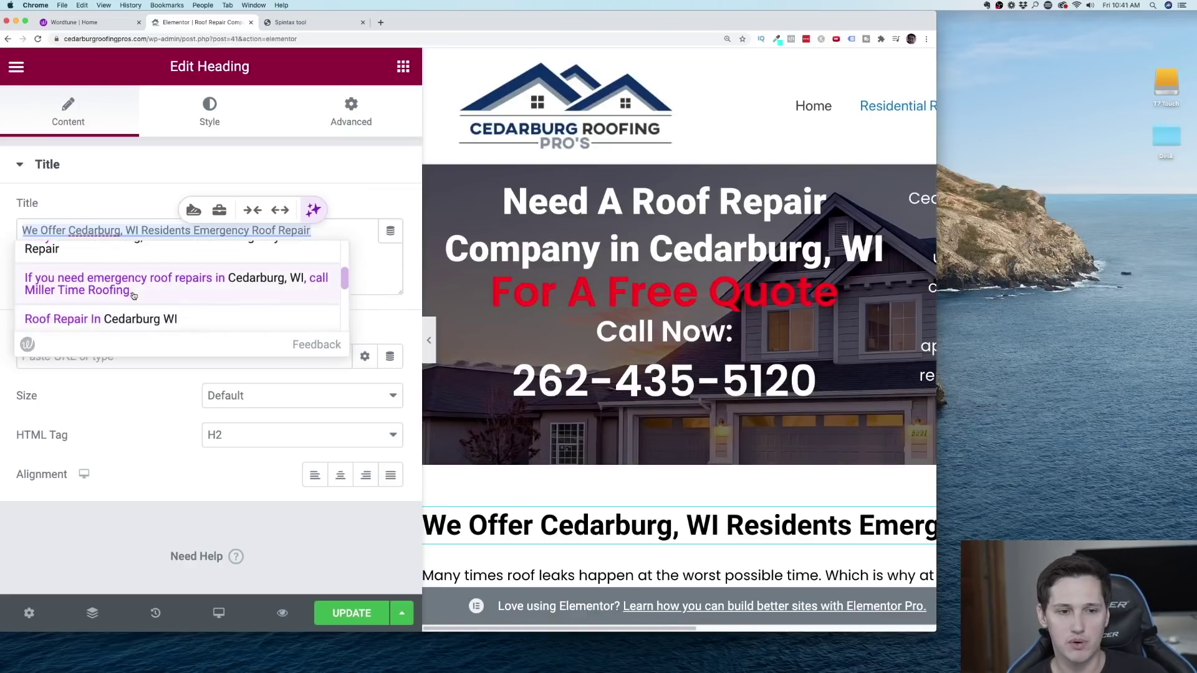
scroll(160, 307, "down", 2)
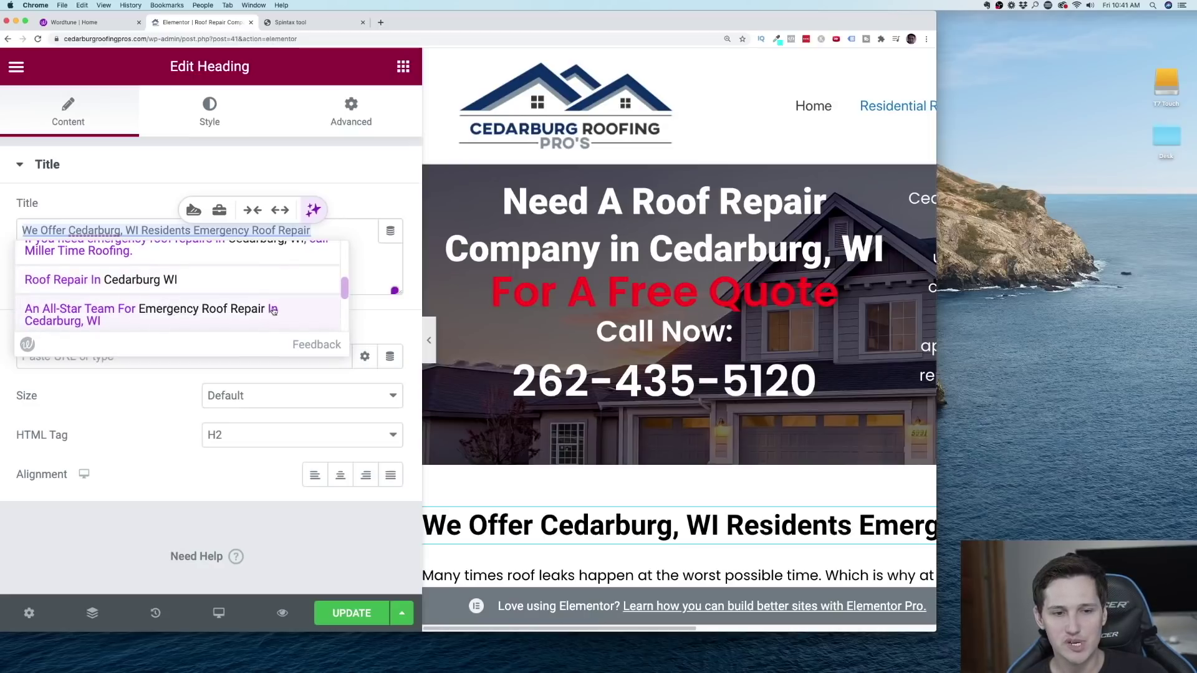
scroll(267, 321, "down", 1)
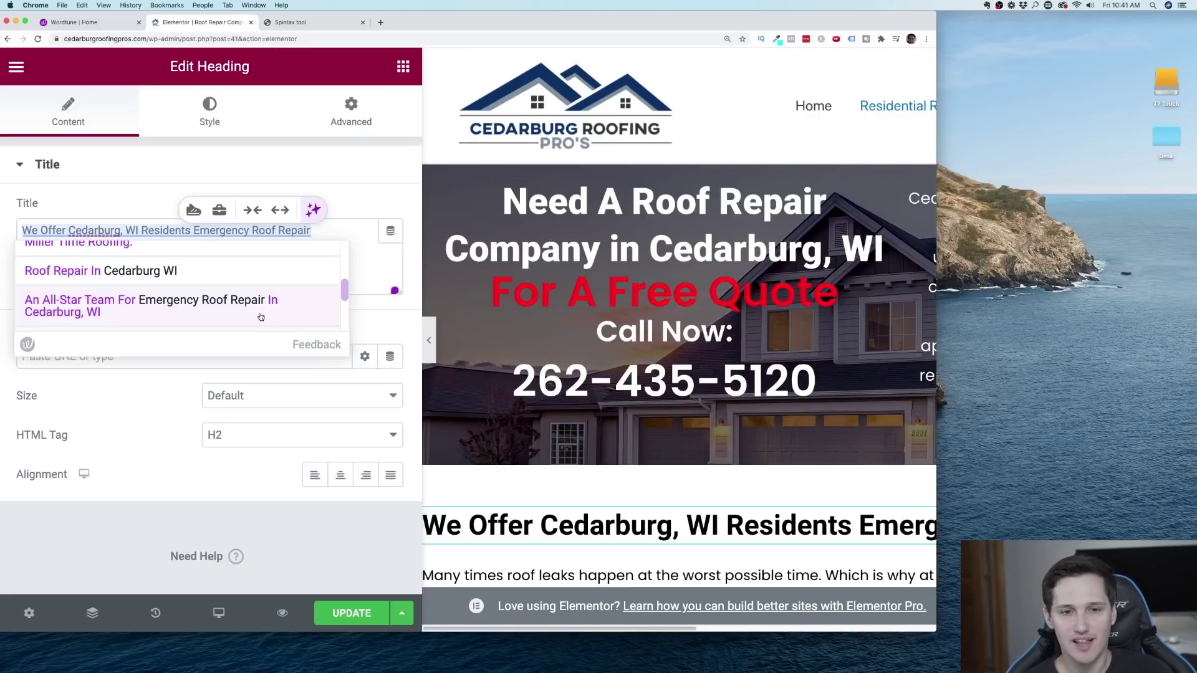
scroll(314, 288, "down", 5)
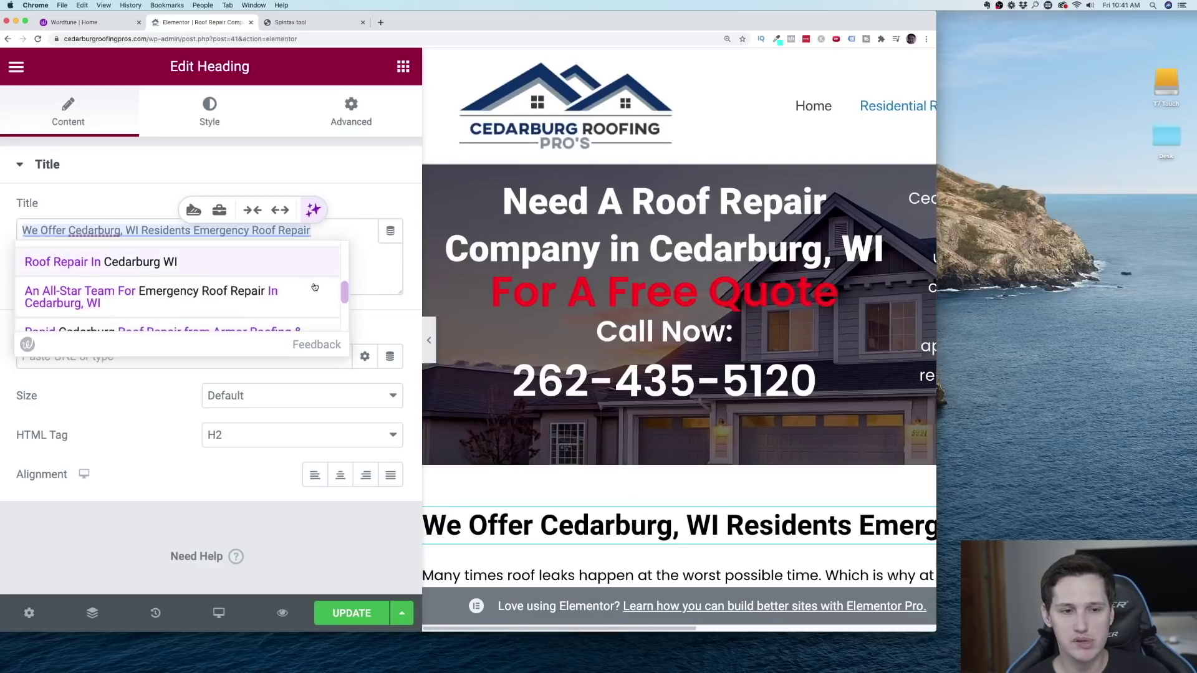
scroll(313, 287, "down", 6)
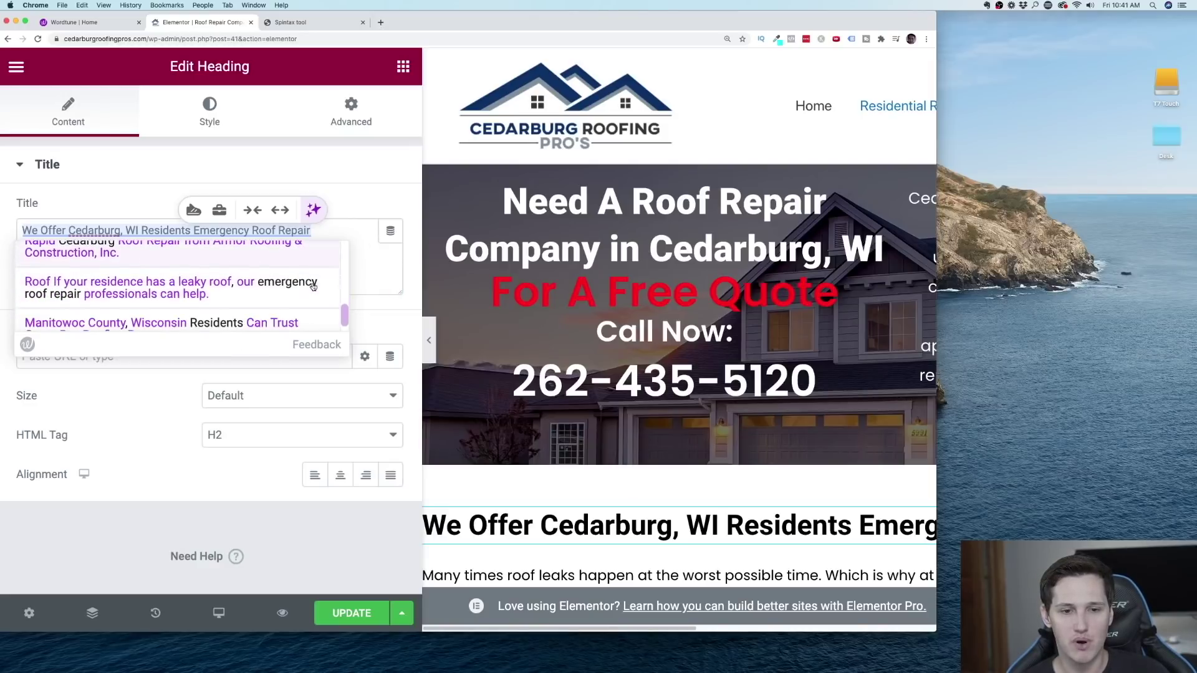
left_click_drag(366, 253, 22, 230)
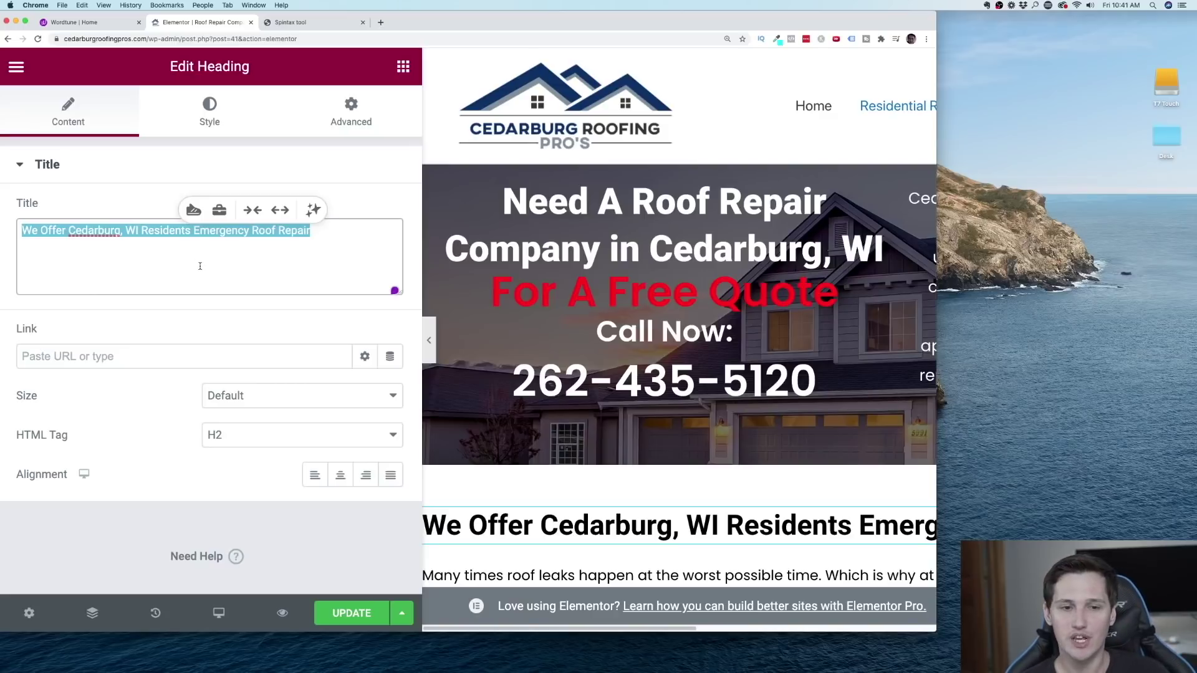
left_click(200, 266)
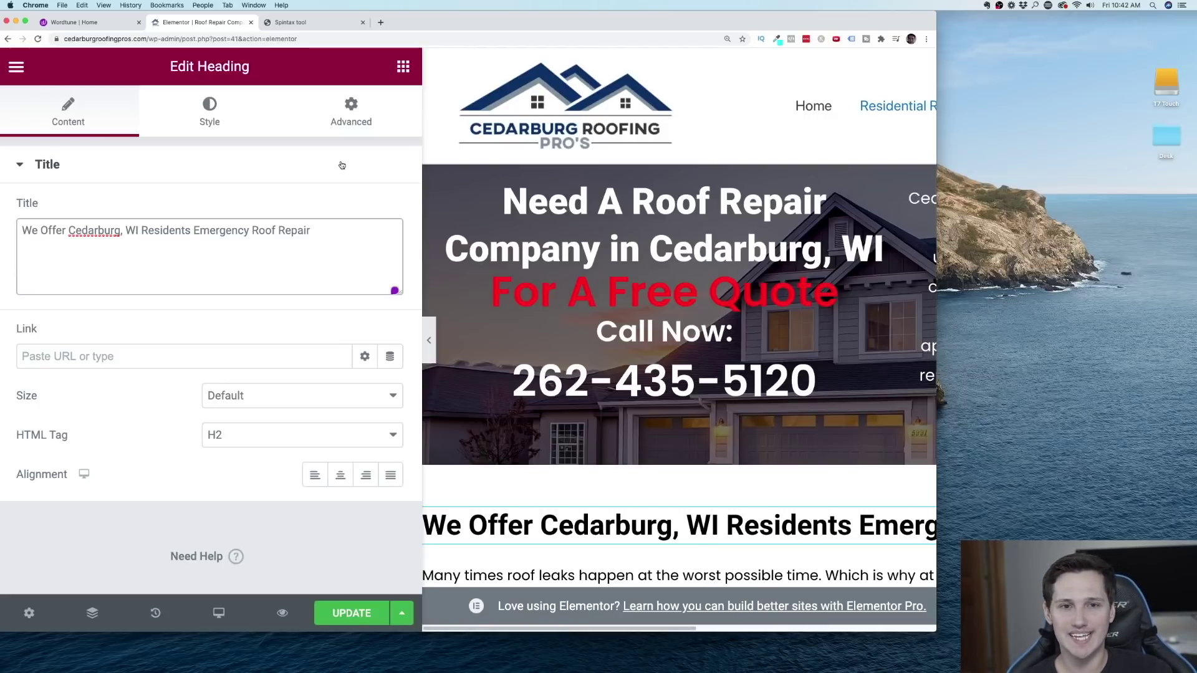
- Open the Spintax Tool tab and select the options 'a' and 'the' in the first spintax group
left_click(320, 27)
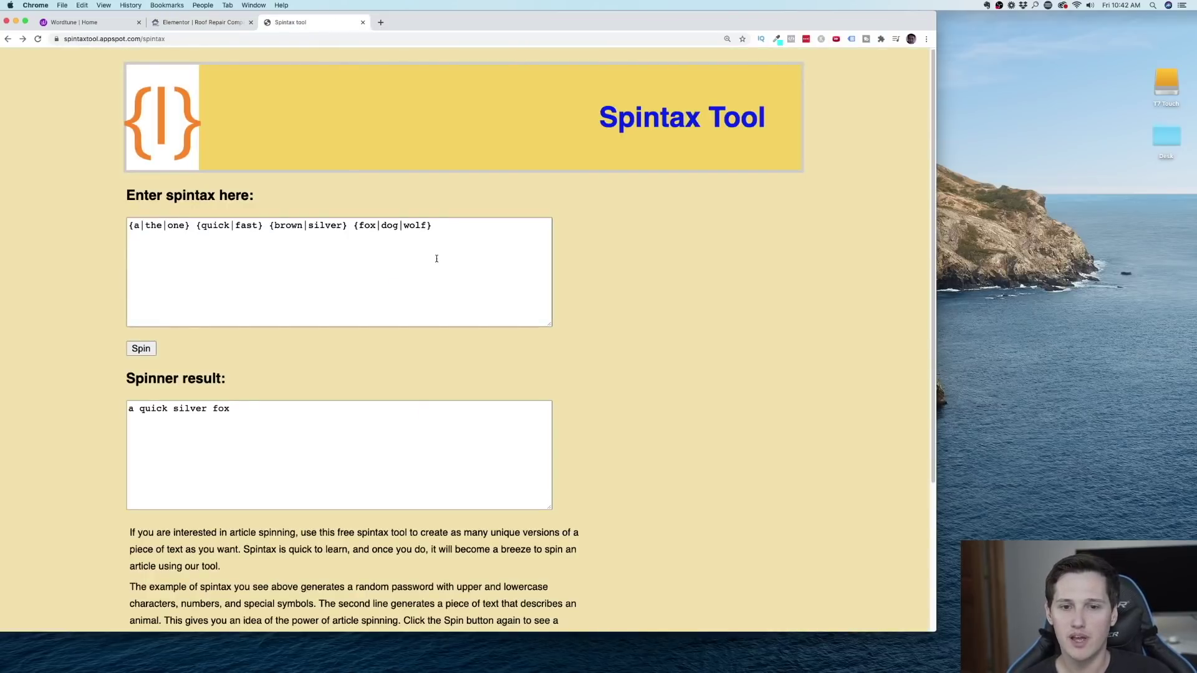
left_click(131, 225)
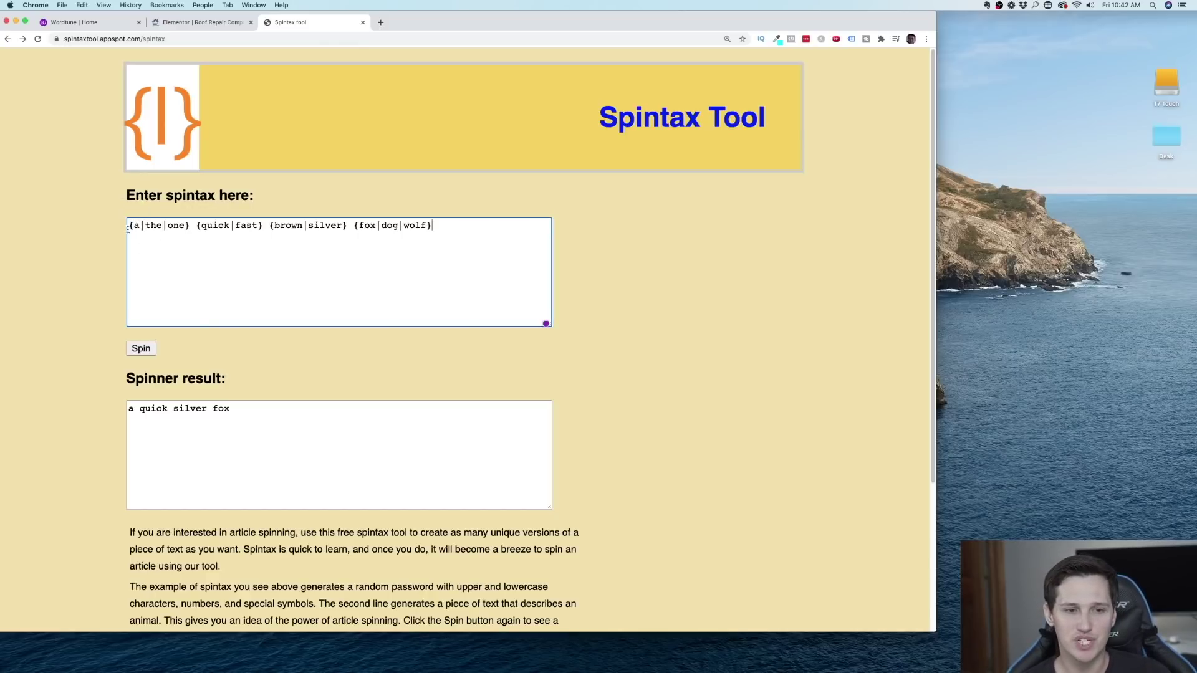
left_click(130, 225)
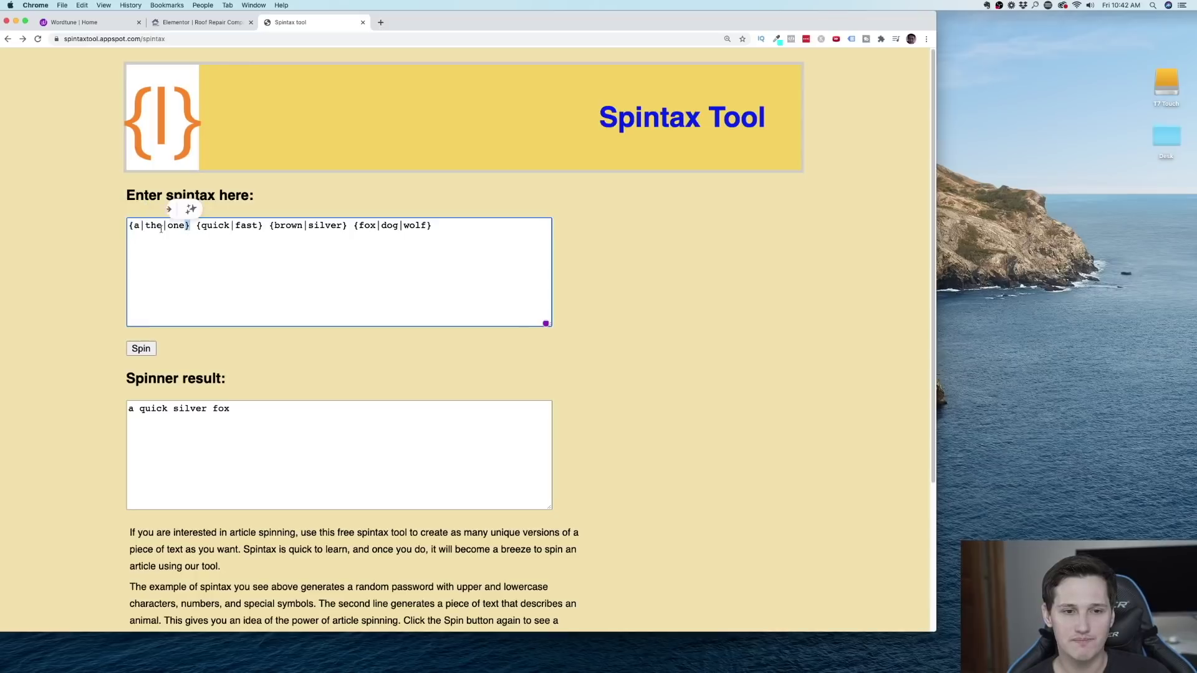
key("super+Right")
key("super+Left")
key("Right")
key("shift+Right")
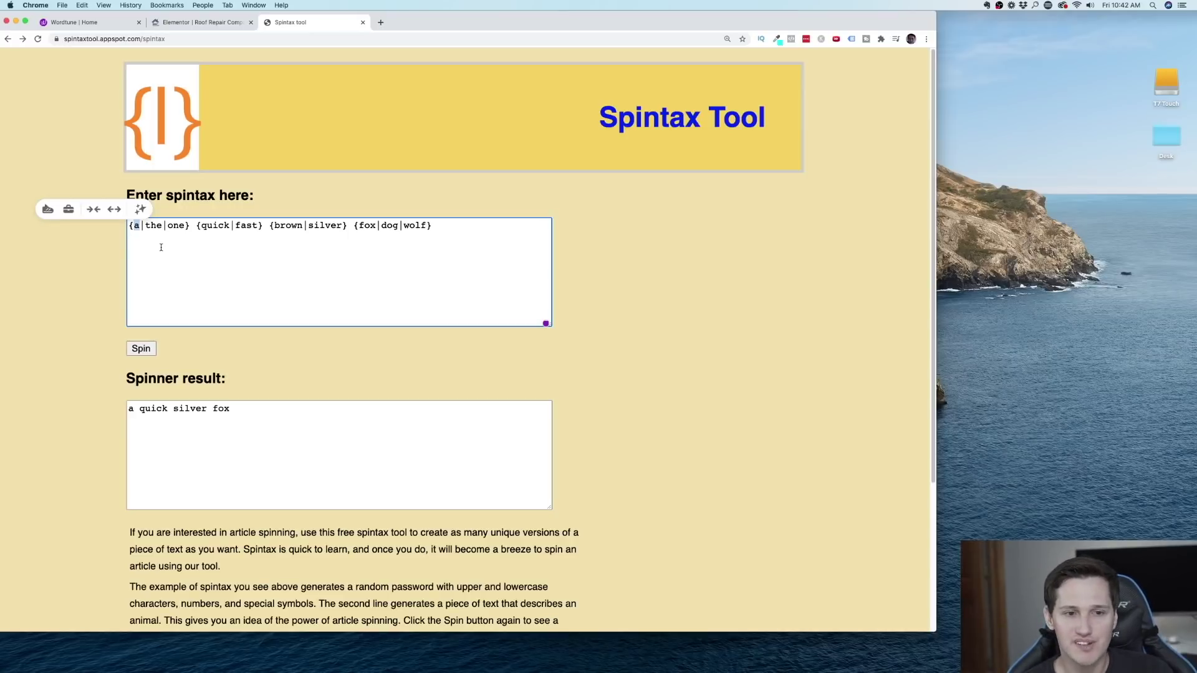
left_click(141, 226)
double_click(136, 225)
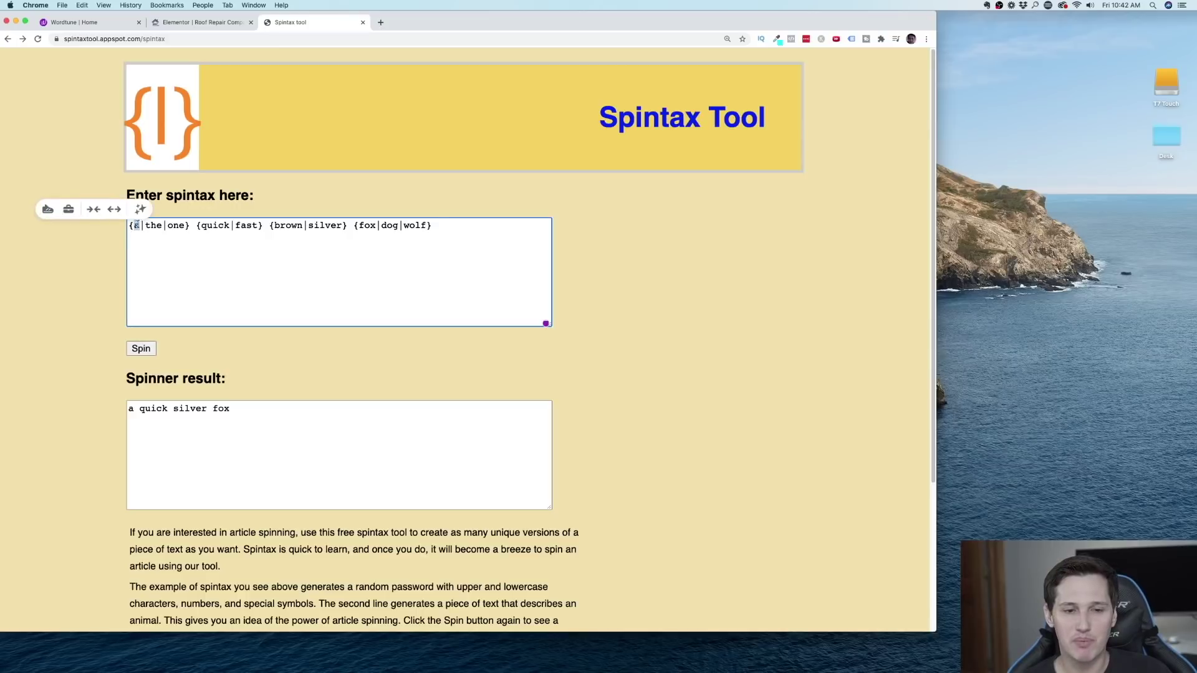
double_click(153, 227)
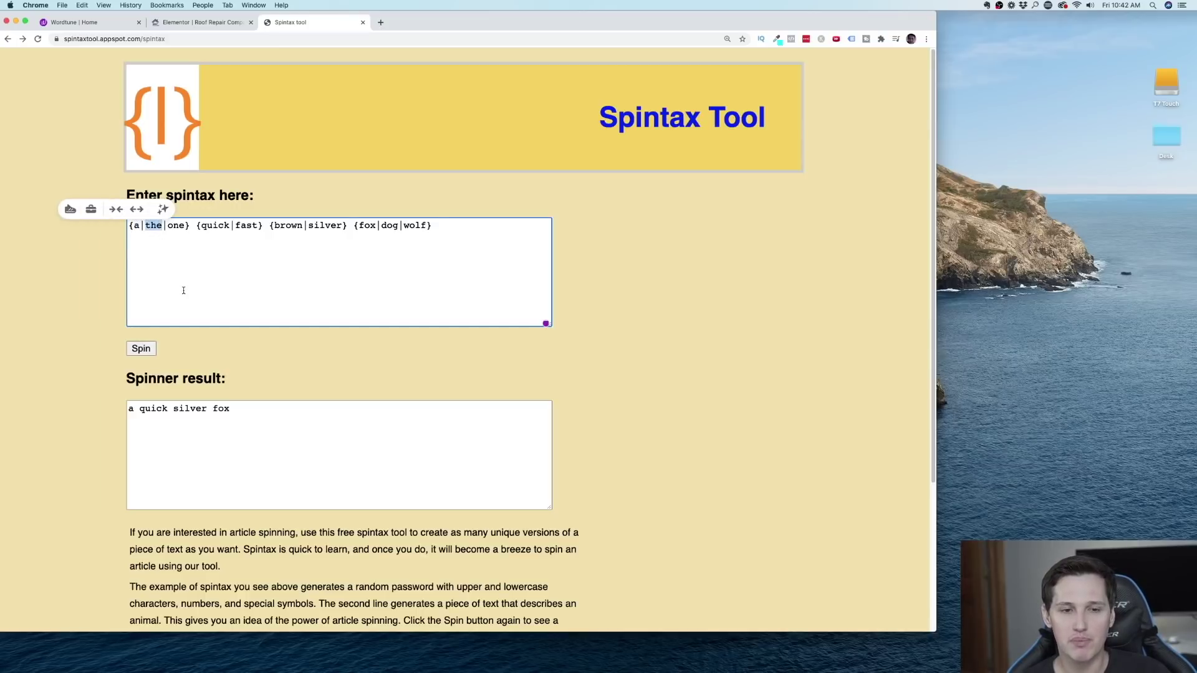
left_click(179, 246)
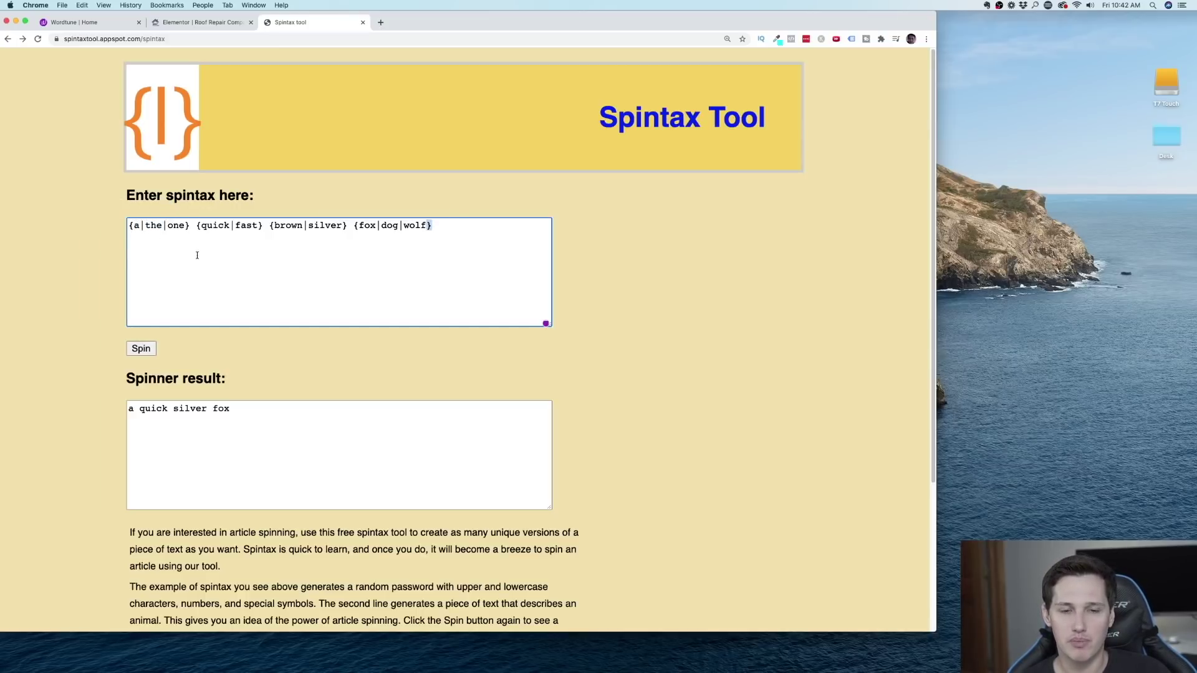
- Spin the sample spintax twice to get new variations such as 'one quick silver dog'
left_click_drag(129, 409, 223, 412)
left_click(299, 379)
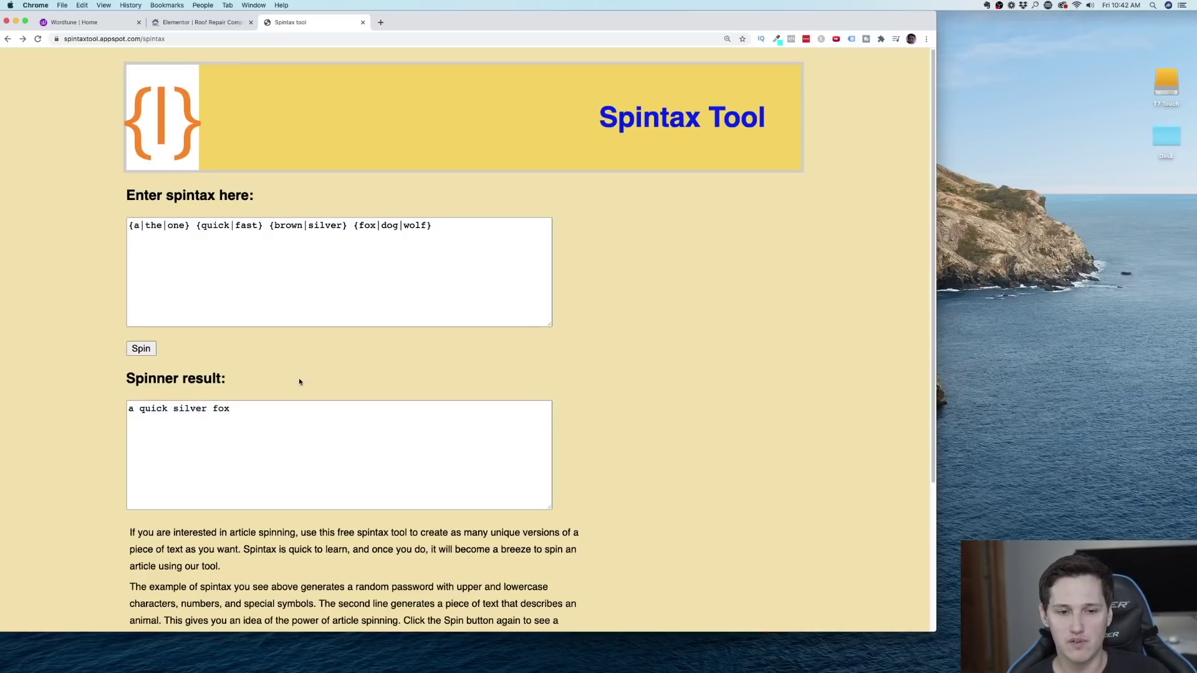
left_click(219, 226)
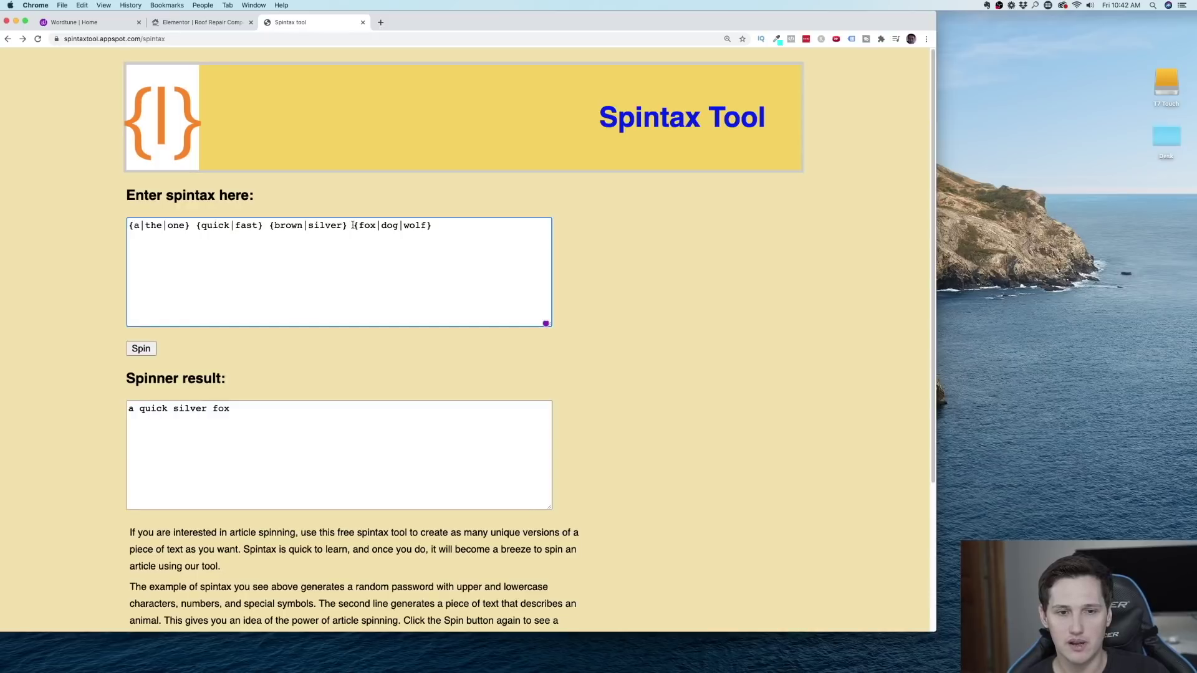
left_click(140, 348)
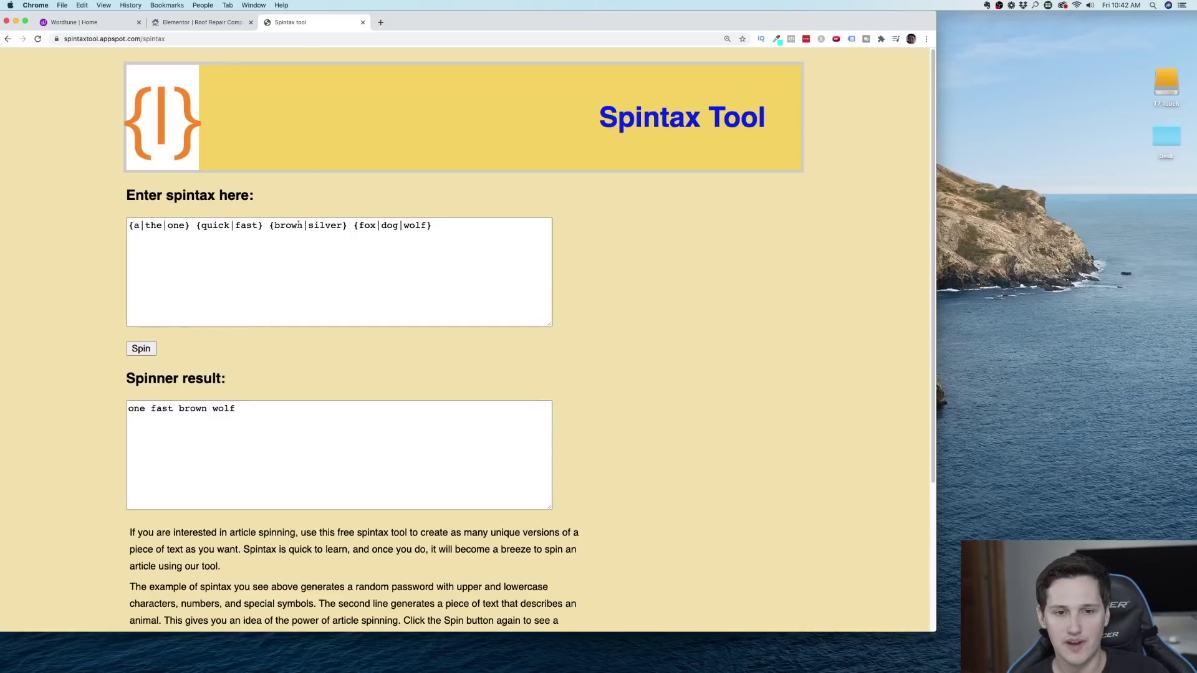
left_click(142, 351)
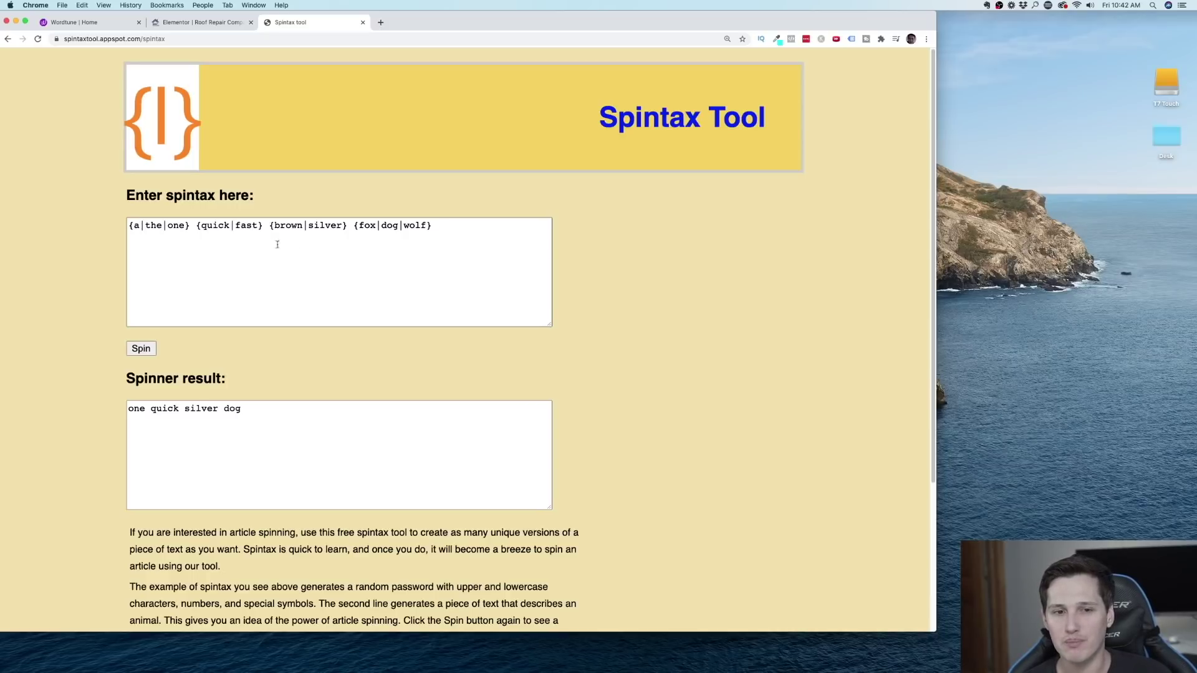
- Select the whole spintax line, then return to the Elementor editor tab
left_click_drag(129, 224, 435, 212)
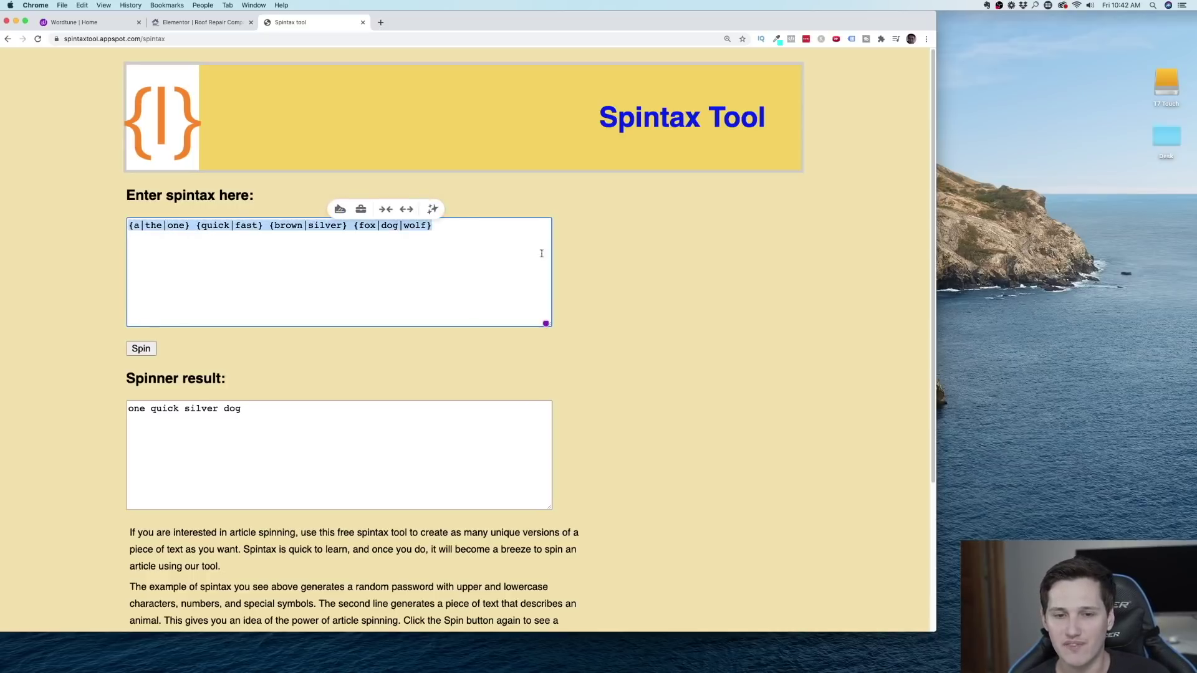
left_click(445, 228)
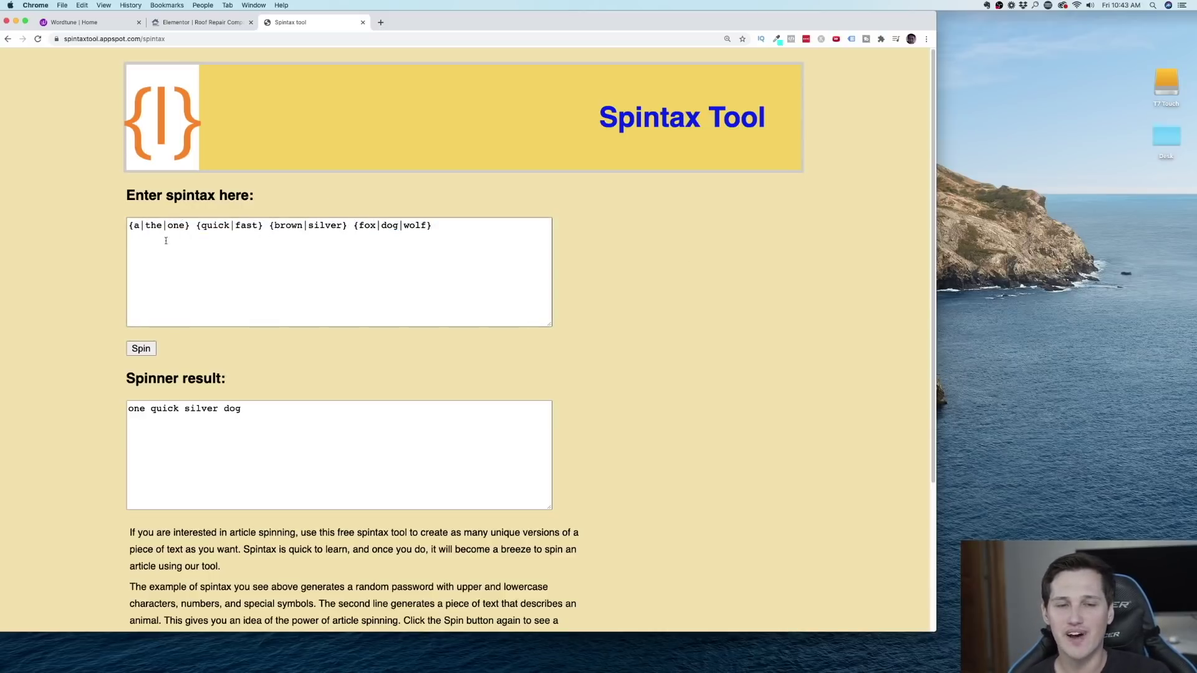
left_click(374, 225)
left_click(467, 227)
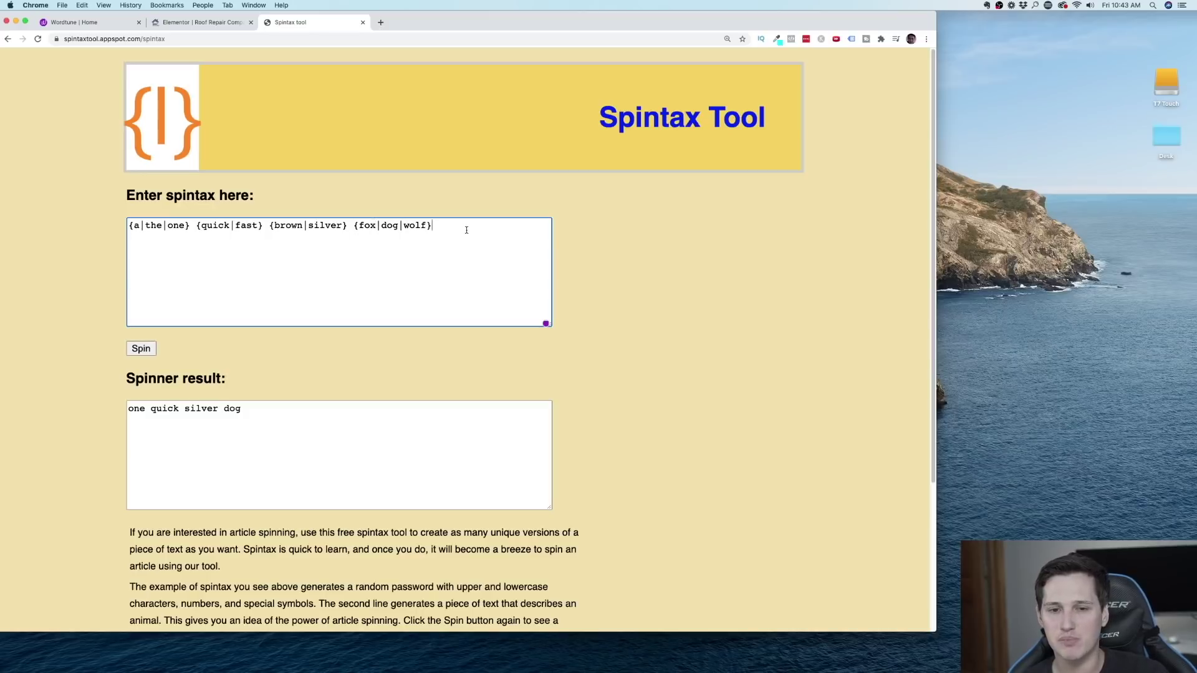
left_click(203, 23)
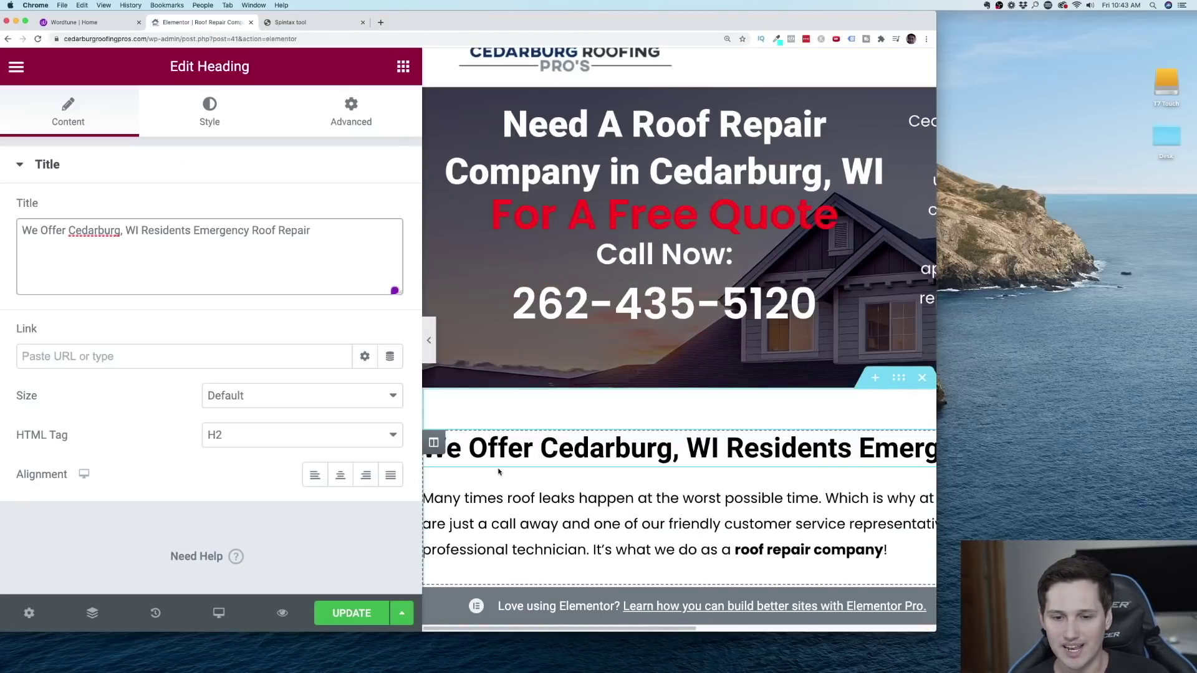
- Select the words 'Many' and 'leaks' in the roof leaks paragraph
left_click(598, 519)
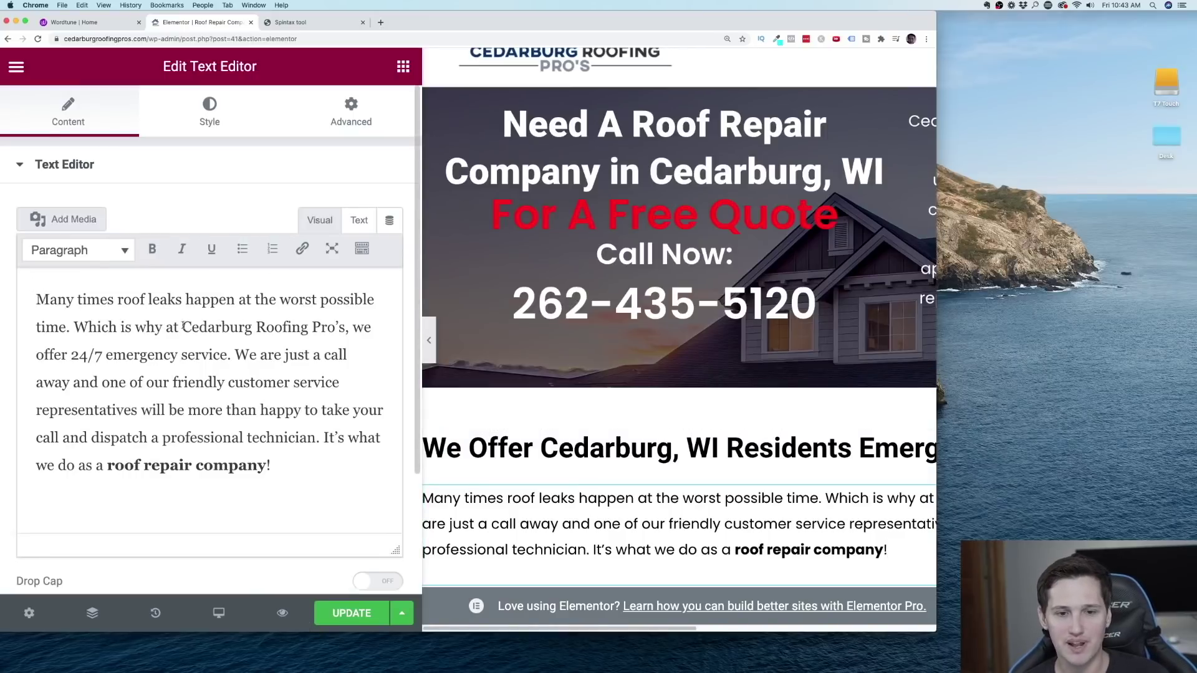
left_click(70, 299)
left_click_drag(70, 299, 24, 304)
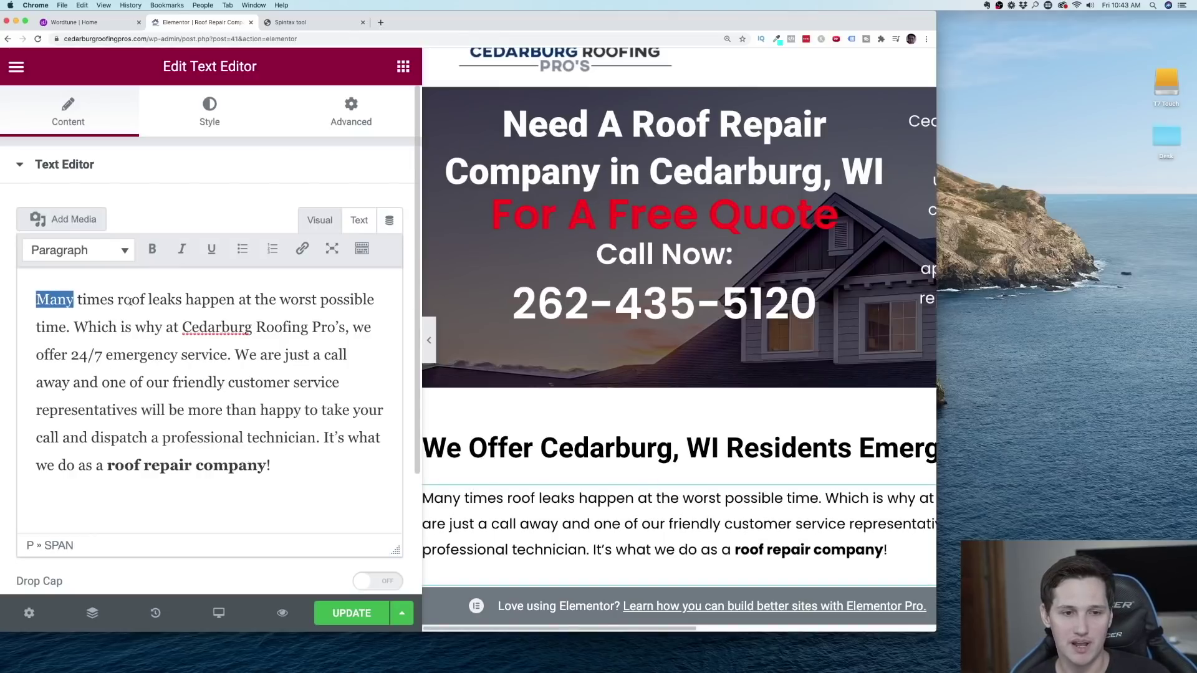
left_click(150, 300)
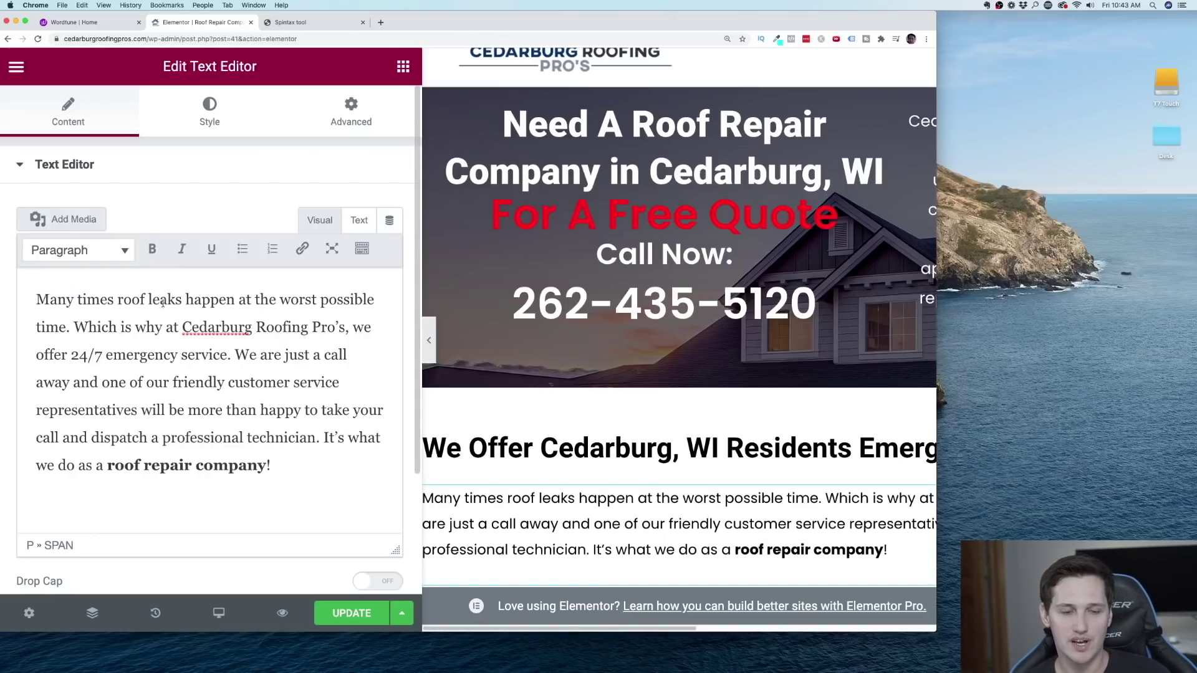
double_click(160, 300)
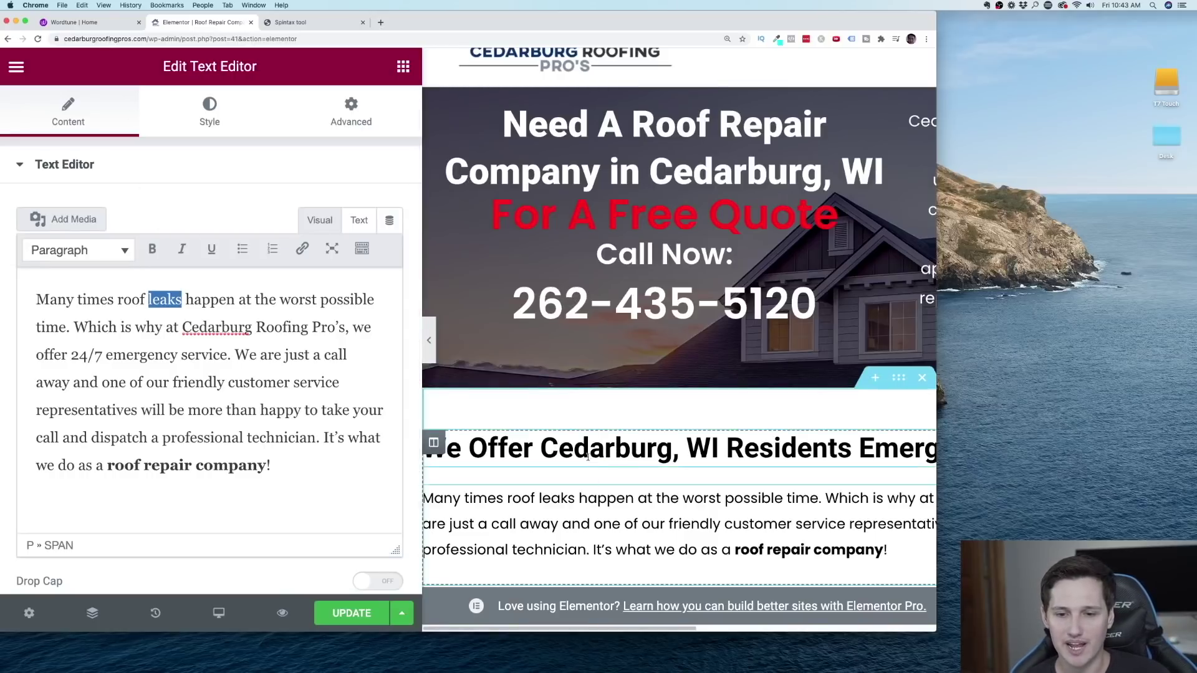
- Select the full emergency roof repair heading title and request Wordtune Rewrite suggestions
left_click(493, 454)
left_click(318, 229)
left_click_drag(319, 229, 18, 232)
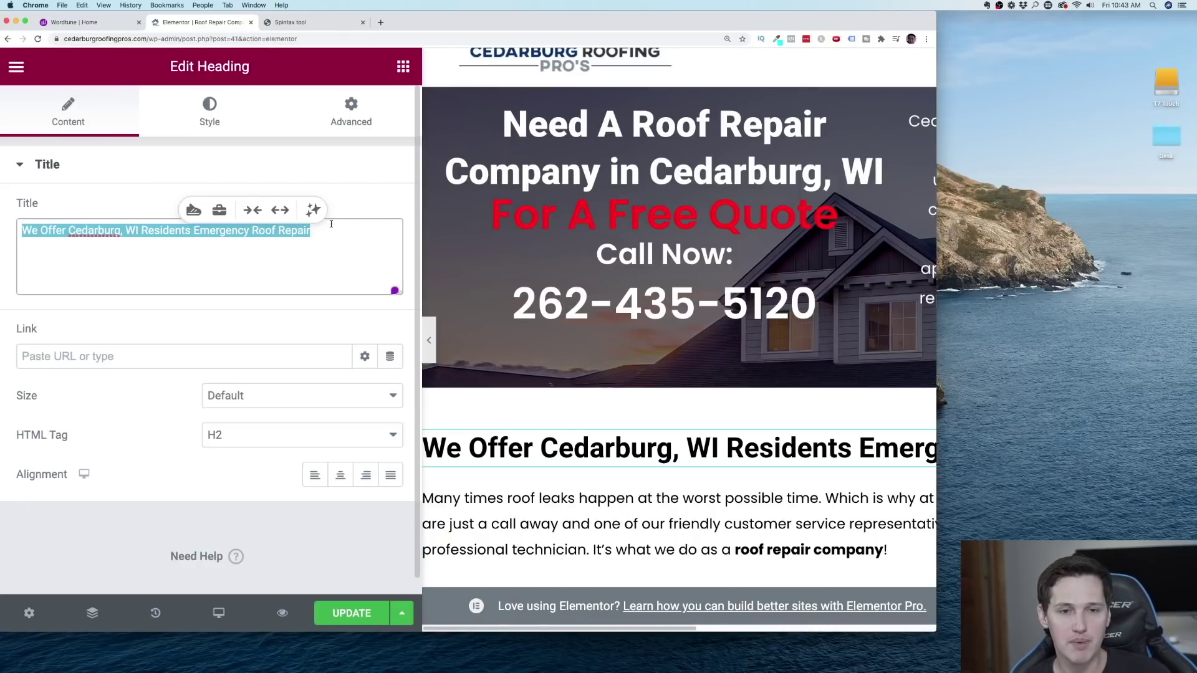
left_click(314, 210)
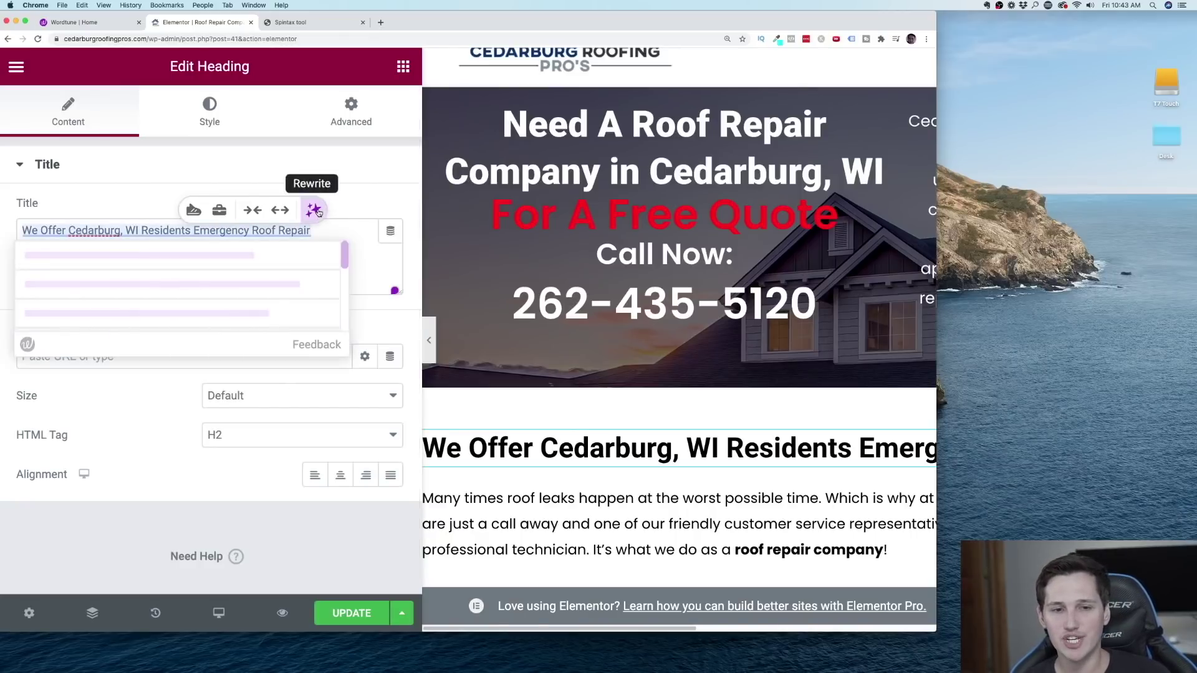